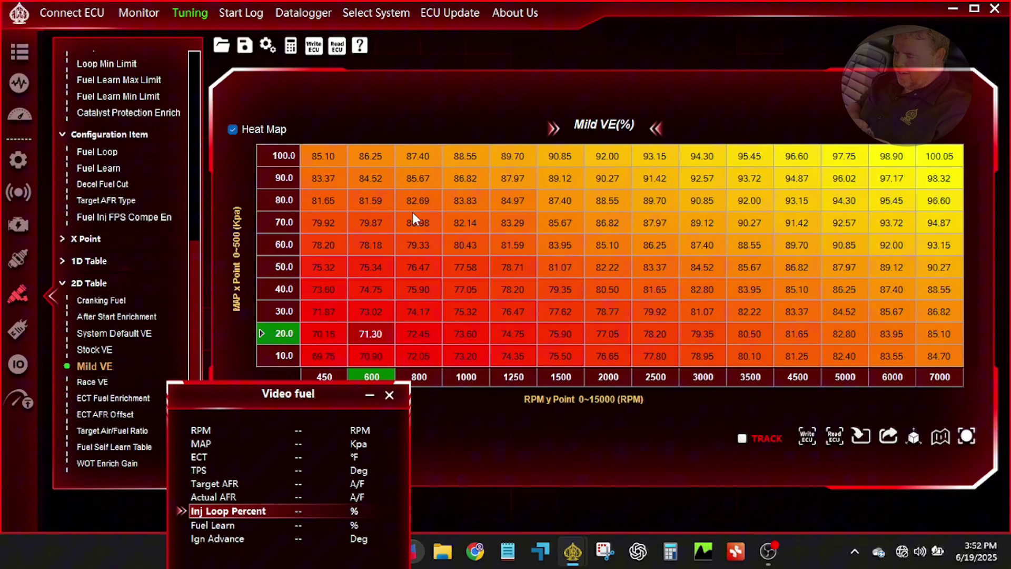
- Connect the tuning software to the ECU and dismiss the connection notice
{"action": "left_click", "coordinate": [77, 13]}
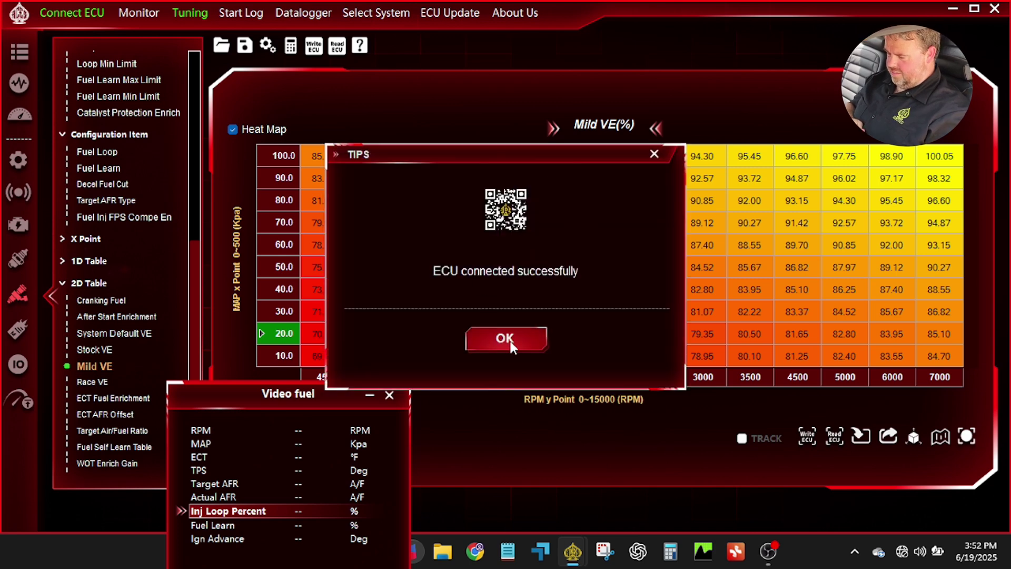
{"action": "left_click", "coordinate": [505, 339]}
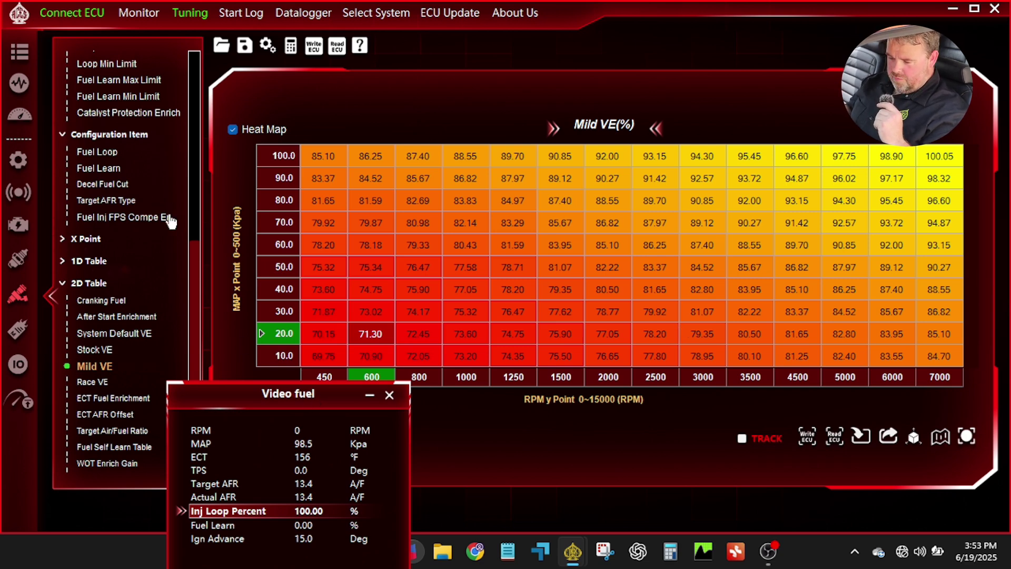
- Set Fuel Learn to Disable in the fuel configuration items and write the configuration to the ECU
{"action": "left_click", "coordinate": [117, 169]}
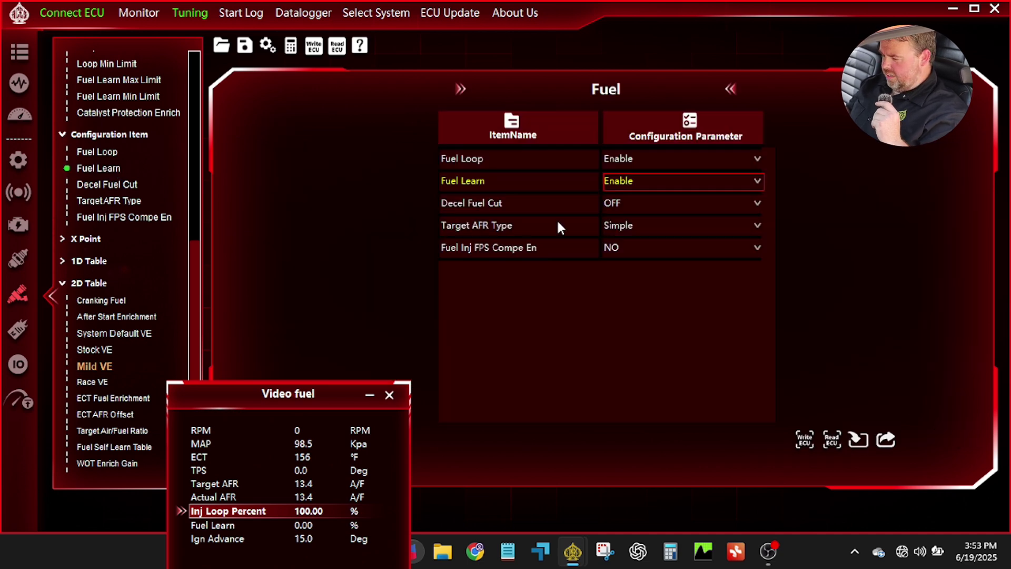
{"action": "left_click", "coordinate": [663, 180]}
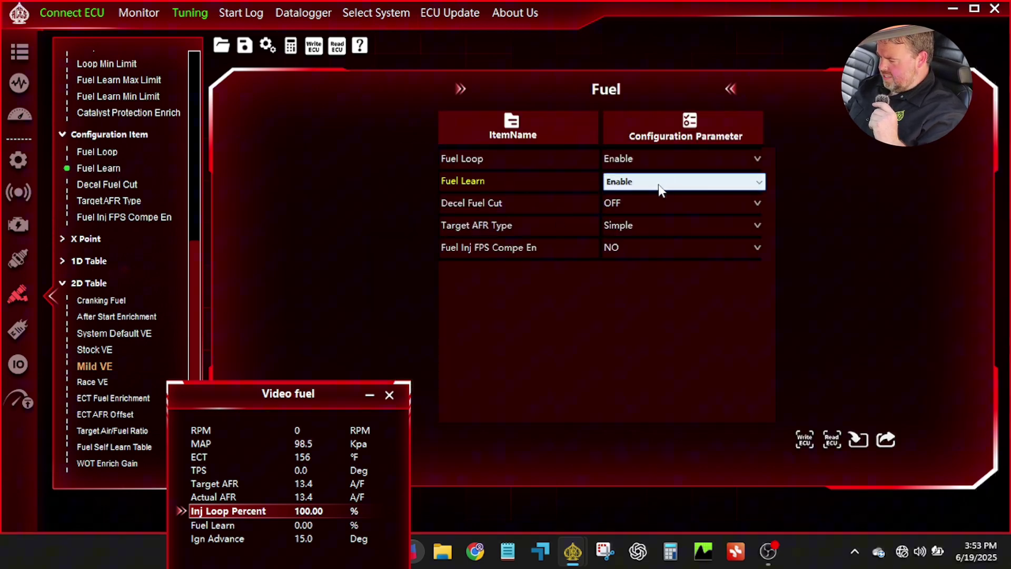
{"action": "left_click", "coordinate": [659, 183]}
{"action": "left_click", "coordinate": [641, 193]}
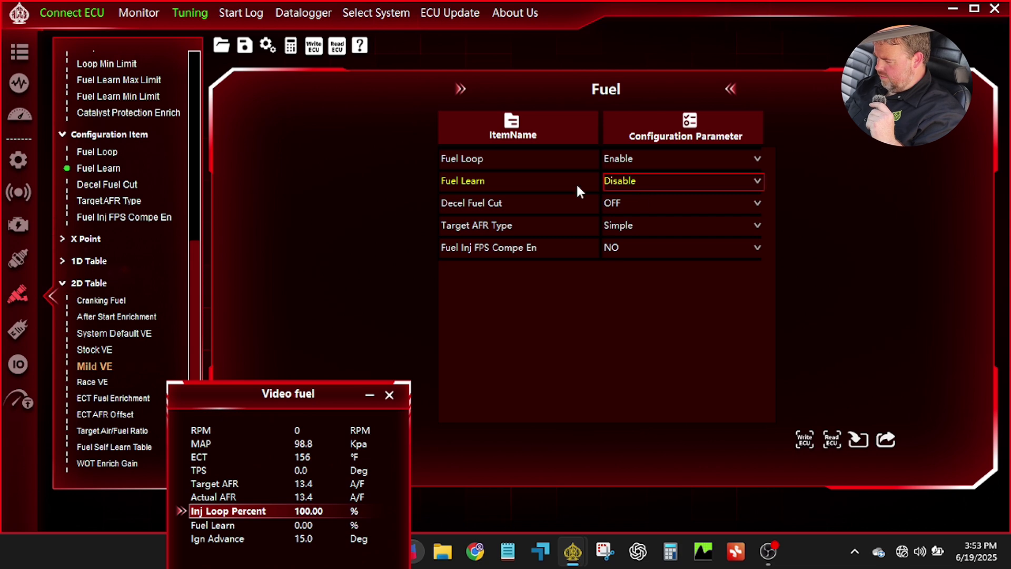
{"action": "left_click", "coordinate": [806, 438]}
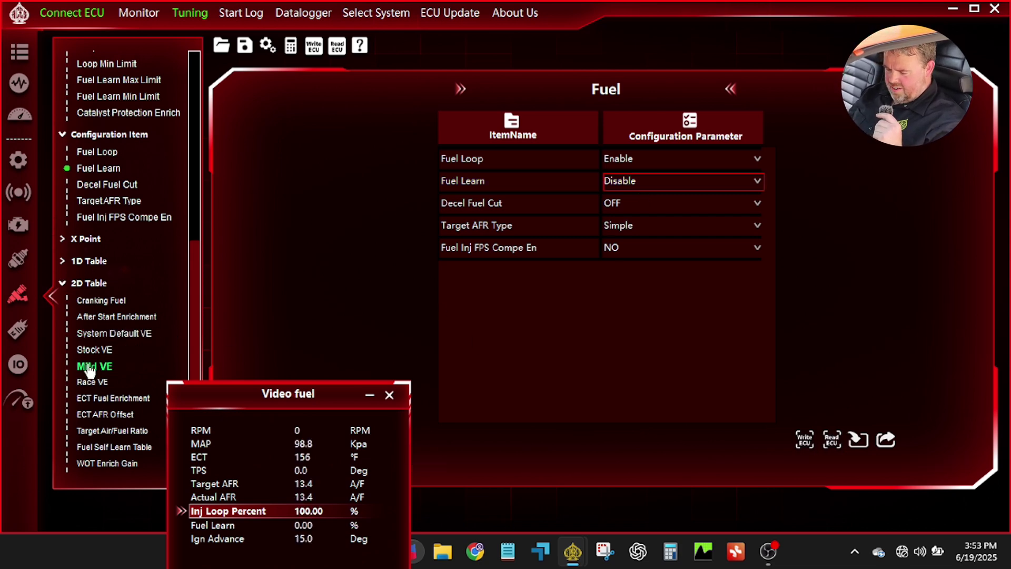
- Write the Fuel Self Learn Table to the ECU and check its cells down to the 10 kPa row
{"action": "left_click", "coordinate": [121, 448]}
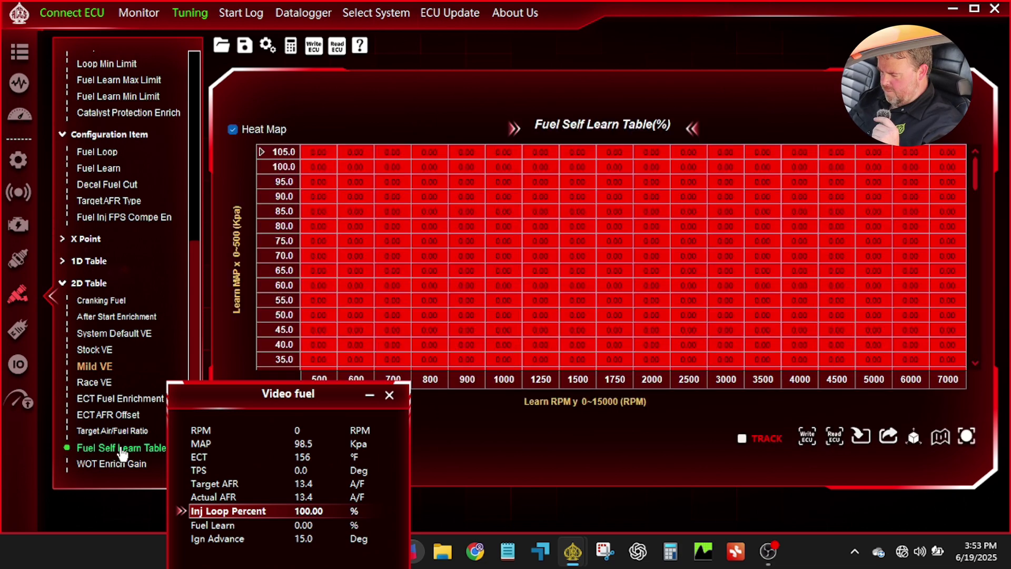
{"action": "left_click", "coordinate": [807, 433]}
{"action": "left_click", "coordinate": [360, 329]}
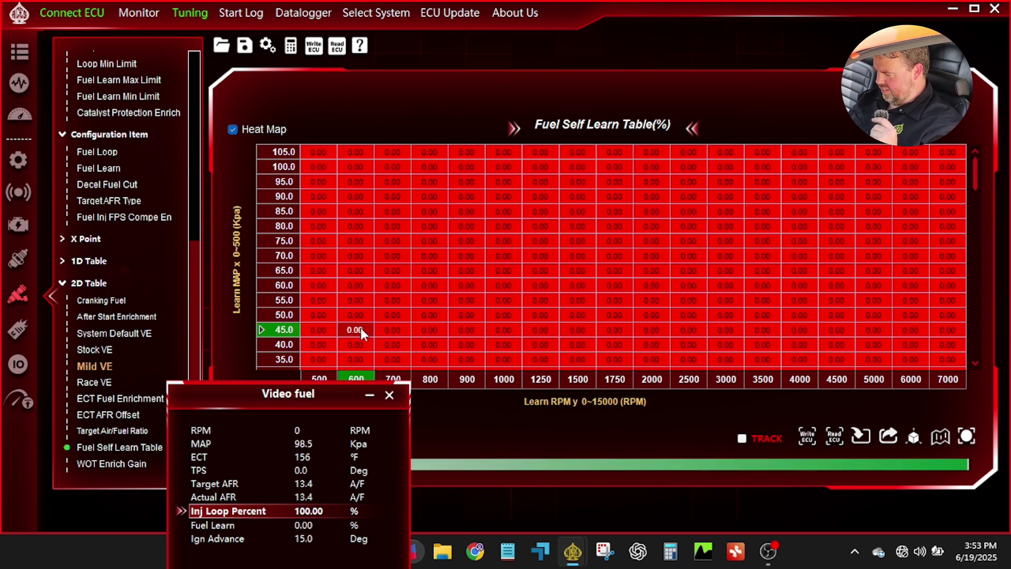
{"action": "scroll", "coordinate": [361, 329], "scroll_direction": "down", "scroll_amount": 2}
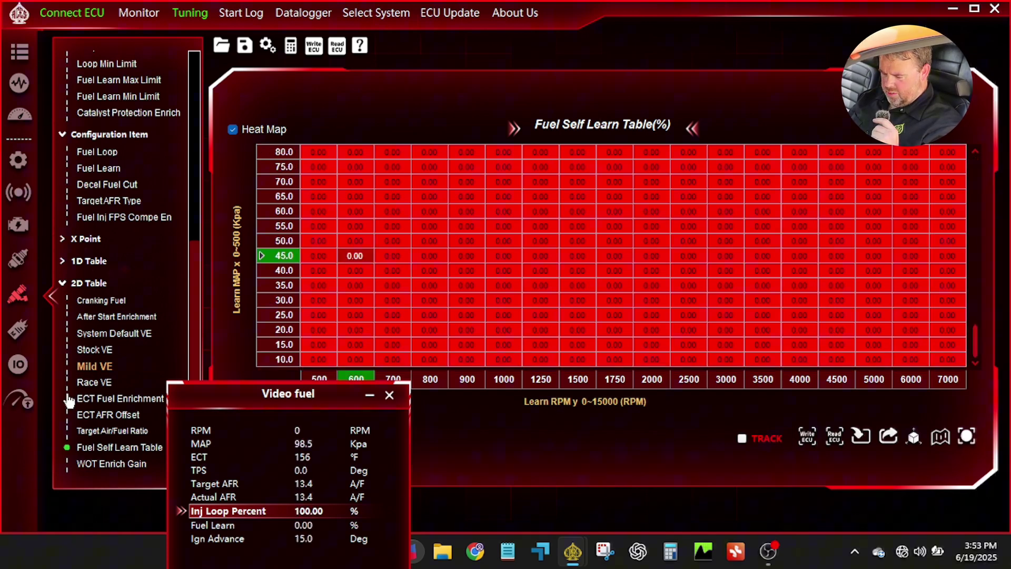
- Display the Mild VE table with live tracking enabled and the floating Video fuel window moved clear of its cells
{"action": "left_click", "coordinate": [107, 371]}
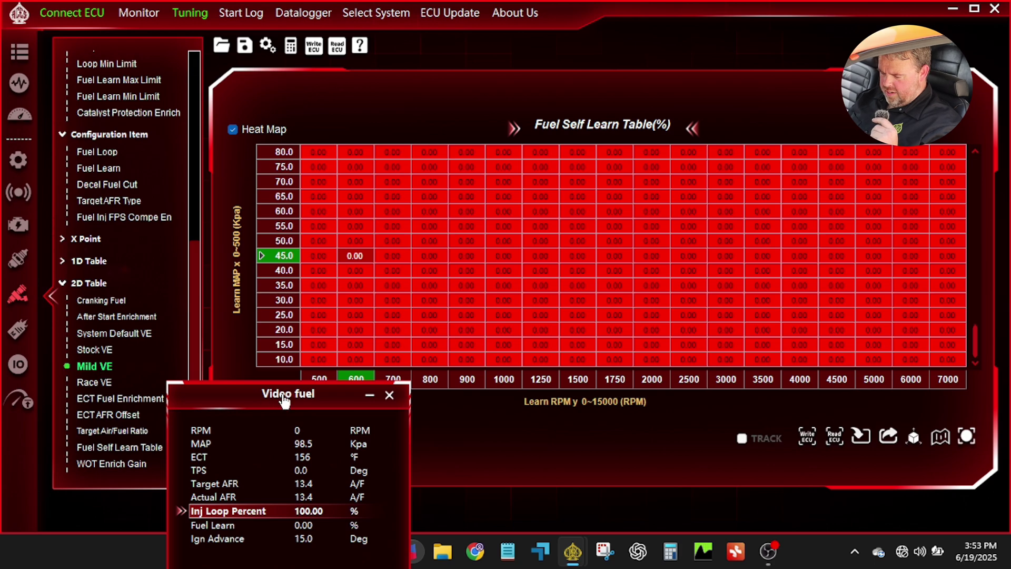
{"action": "left_click_drag", "start_coordinate": [300, 392], "coordinate": [148, 304]}
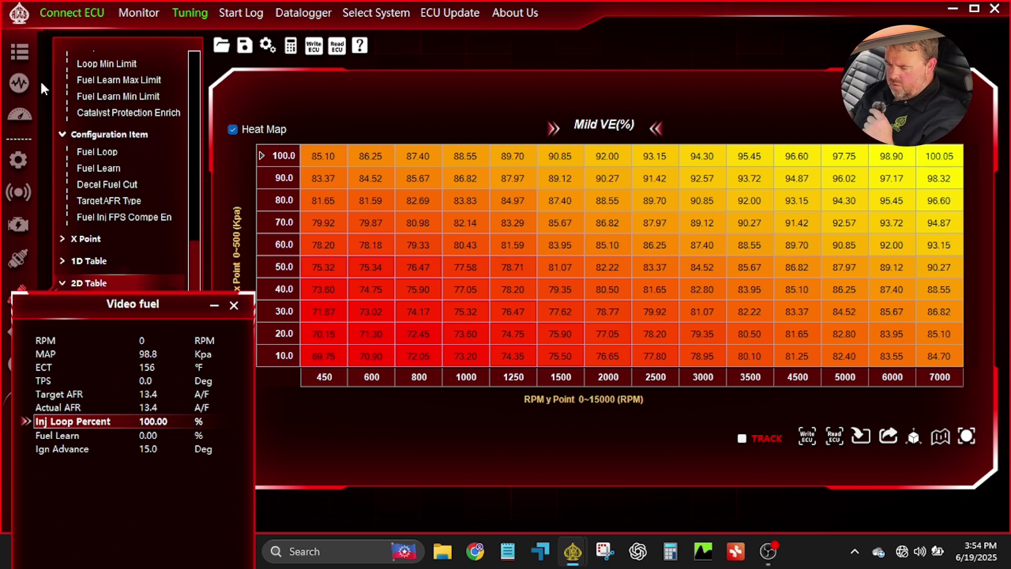
{"action": "left_click", "coordinate": [22, 58]}
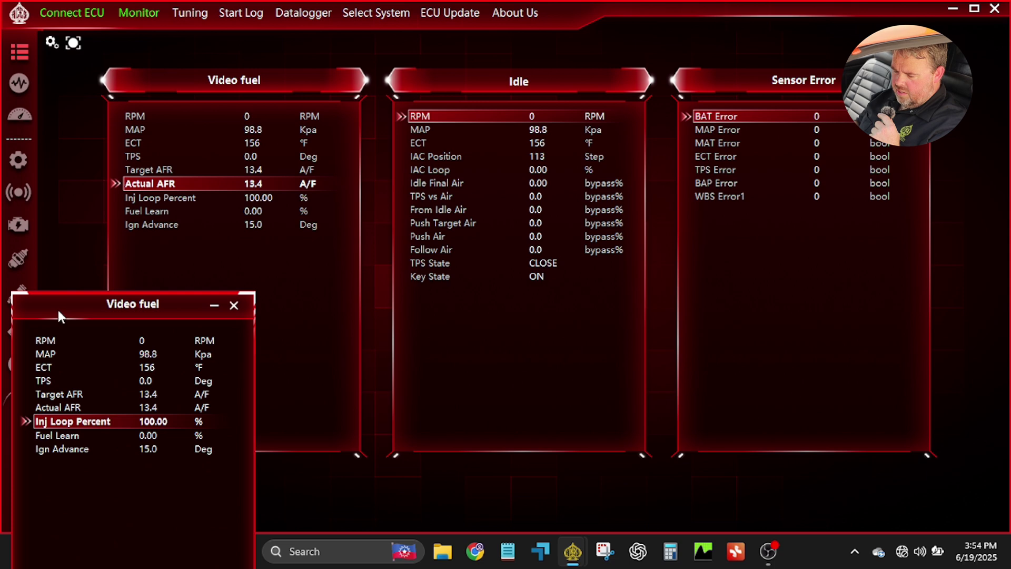
{"action": "left_click_drag", "start_coordinate": [59, 299], "coordinate": [108, 310]}
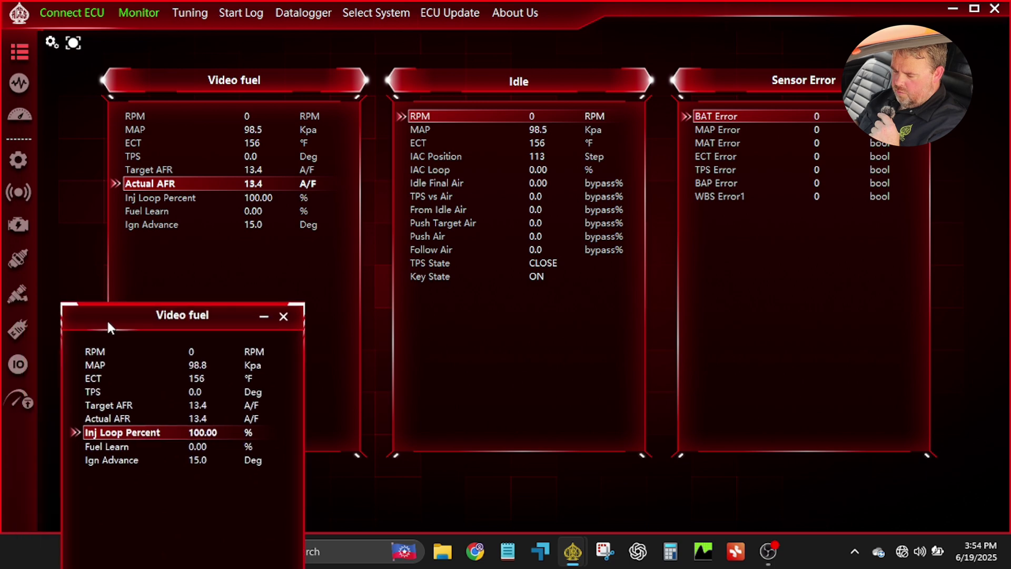
{"action": "left_click", "coordinate": [31, 296]}
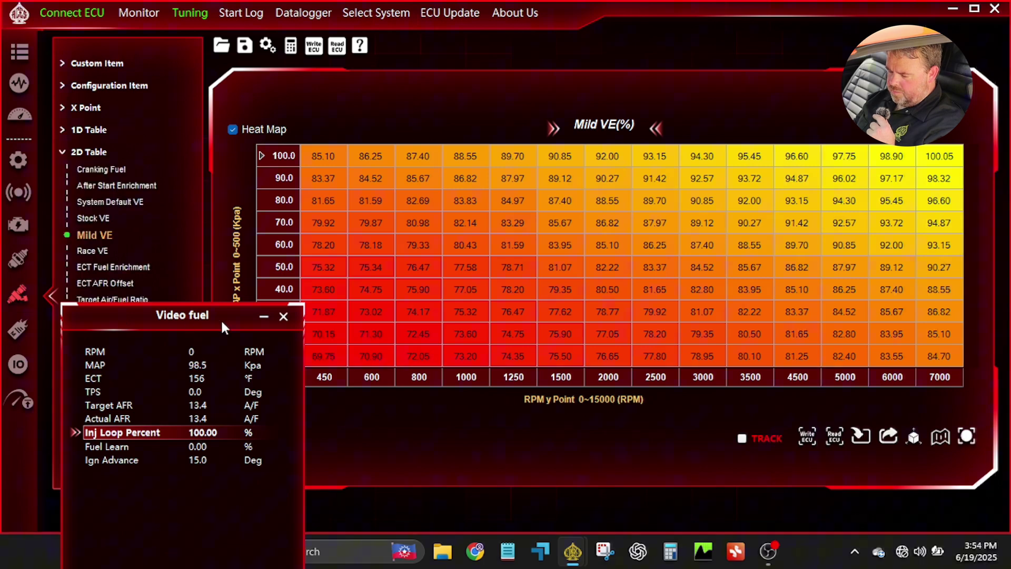
{"action": "left_click_drag", "start_coordinate": [220, 318], "coordinate": [165, 354]}
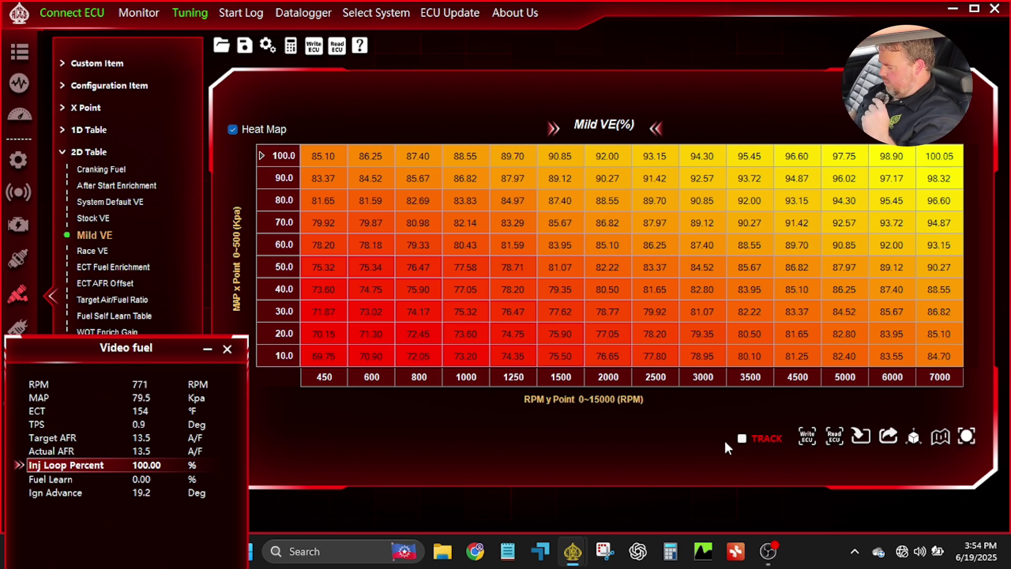
{"action": "left_click", "coordinate": [745, 436]}
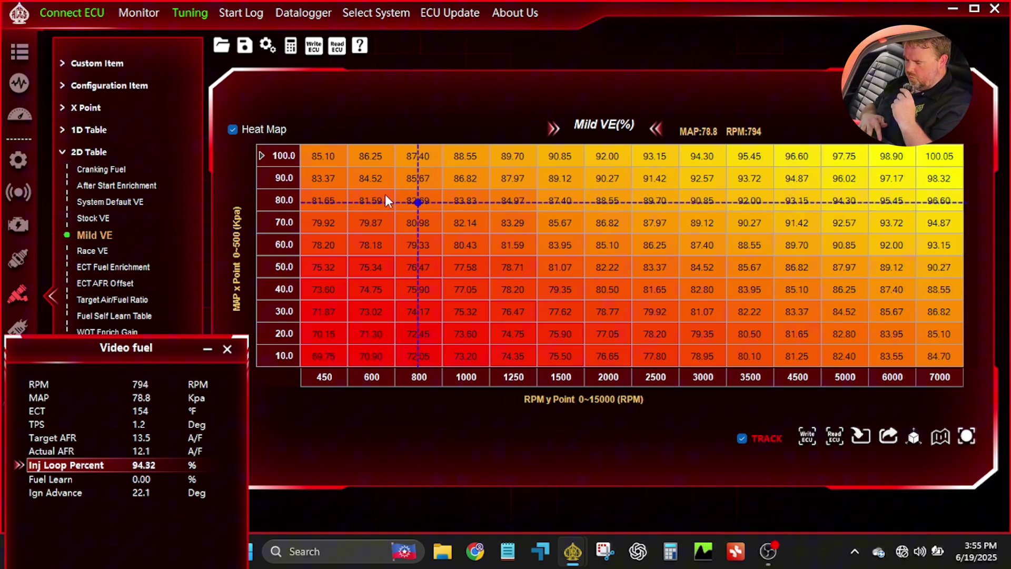
- Lower the Mild VE cells at 600–1000 RPM, 50–80 kPa by two 5% decrements and write the table to the ECU
{"action": "left_click_drag", "start_coordinate": [384, 194], "coordinate": [479, 266]}
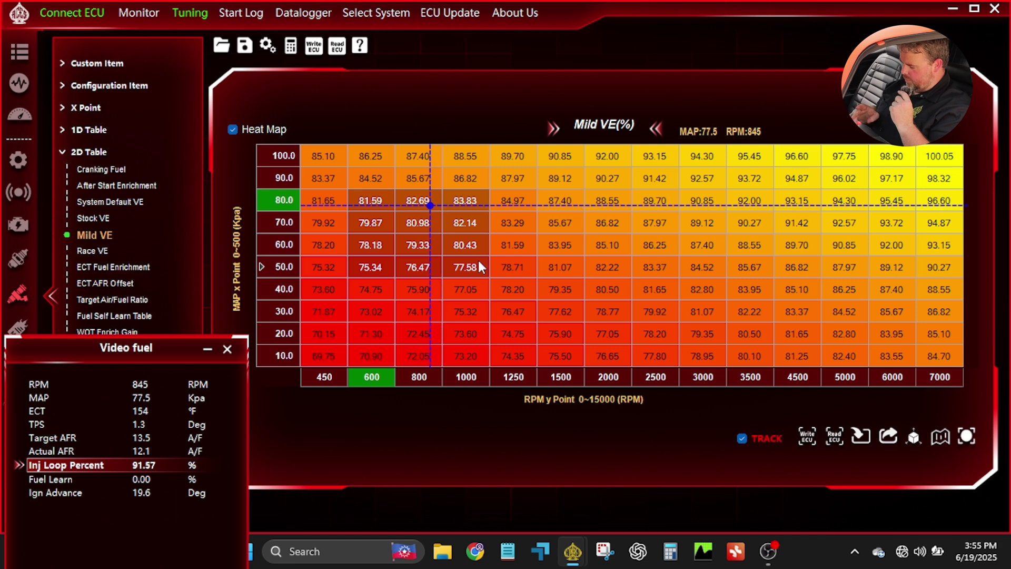
{"action": "key", "text": "minus"}
{"action": "key", "text": "minus"}
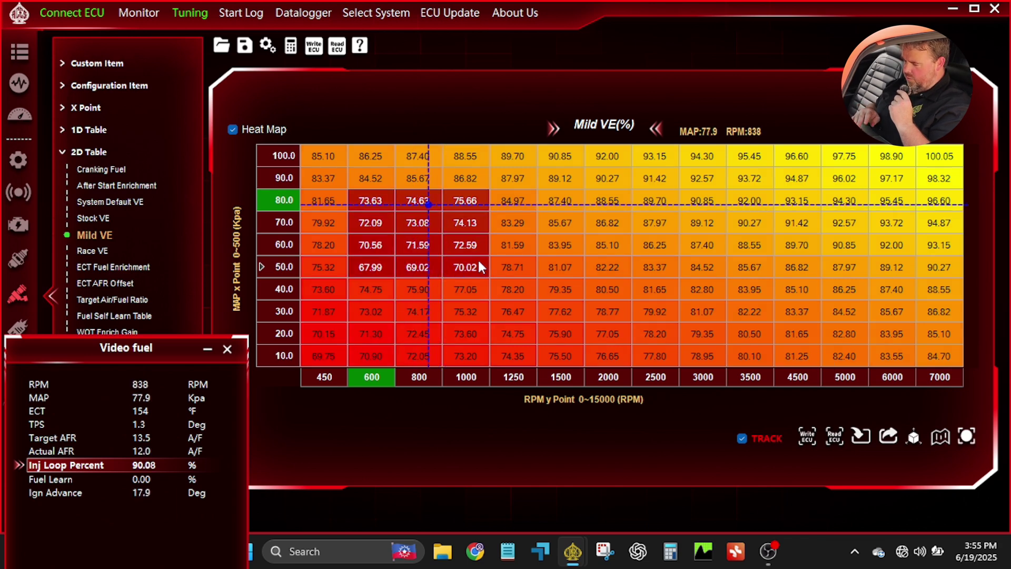
{"action": "left_click", "coordinate": [807, 436]}
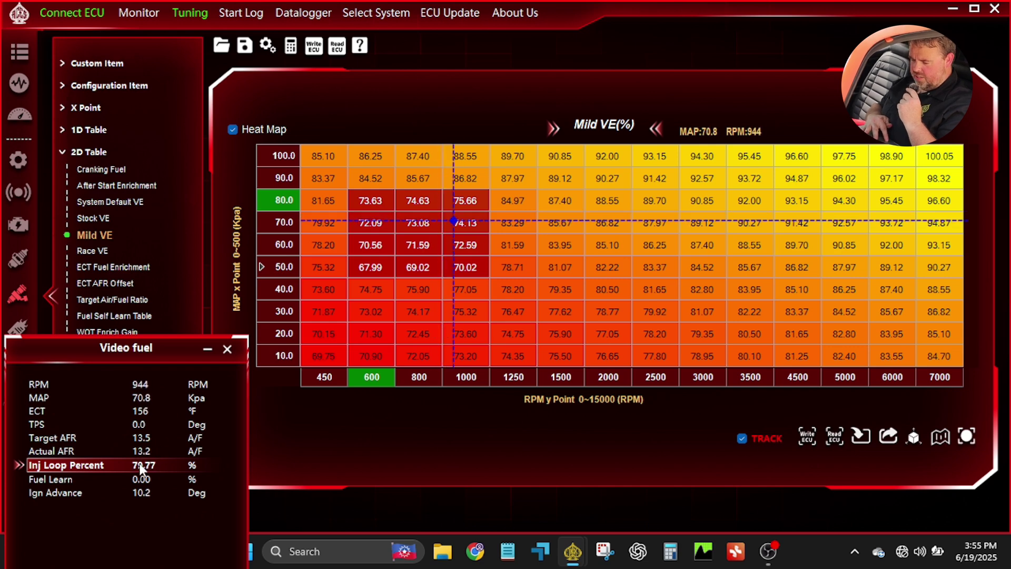
- Lower the Mild VE cells at 600–1250 RPM, 40–80 kPa by two 5% decrements and write the table to the ECU
{"action": "left_click_drag", "start_coordinate": [386, 203], "coordinate": [494, 282]}
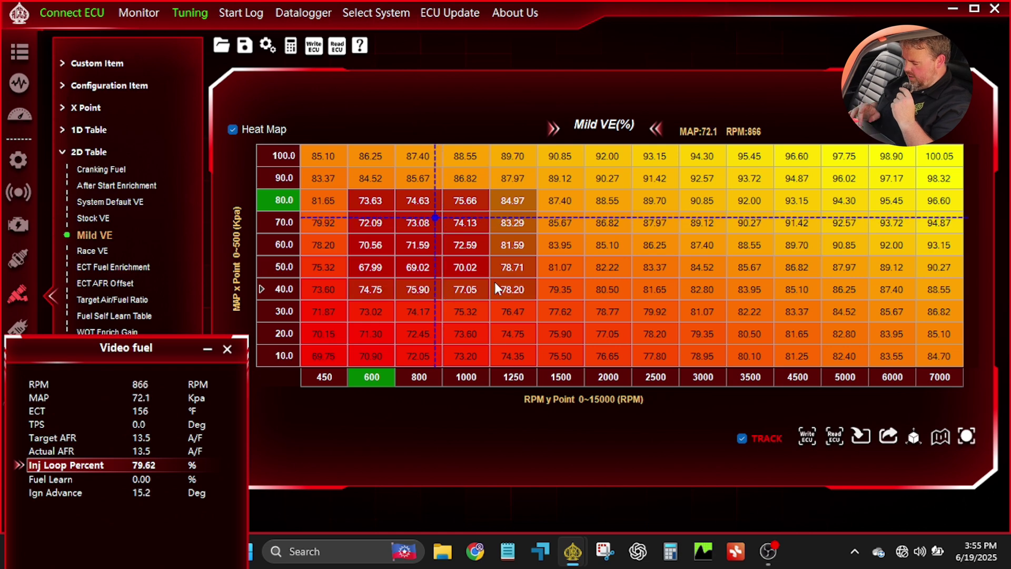
{"action": "key", "text": "minus"}
{"action": "key", "text": "minus"}
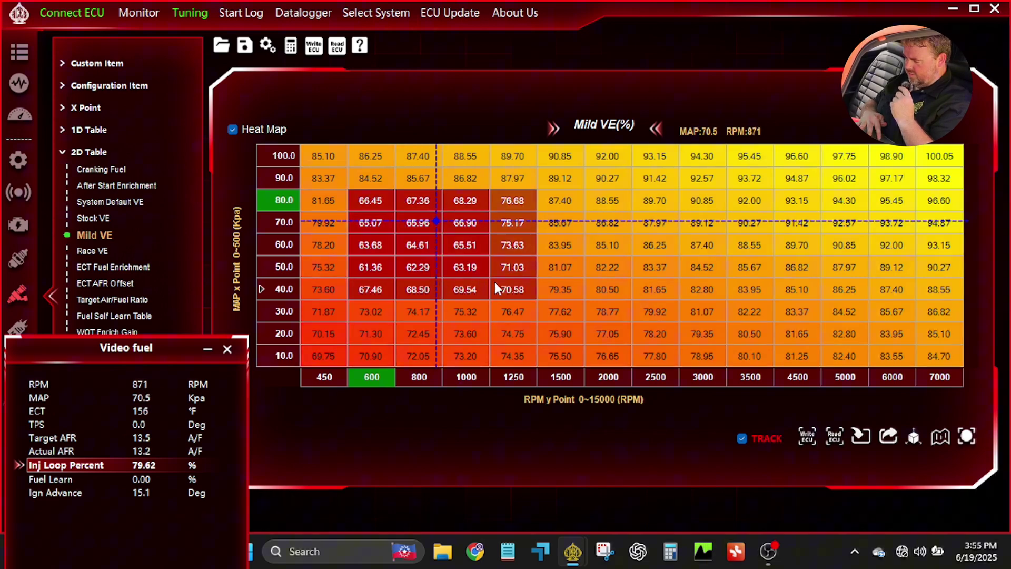
{"action": "left_click", "coordinate": [805, 434]}
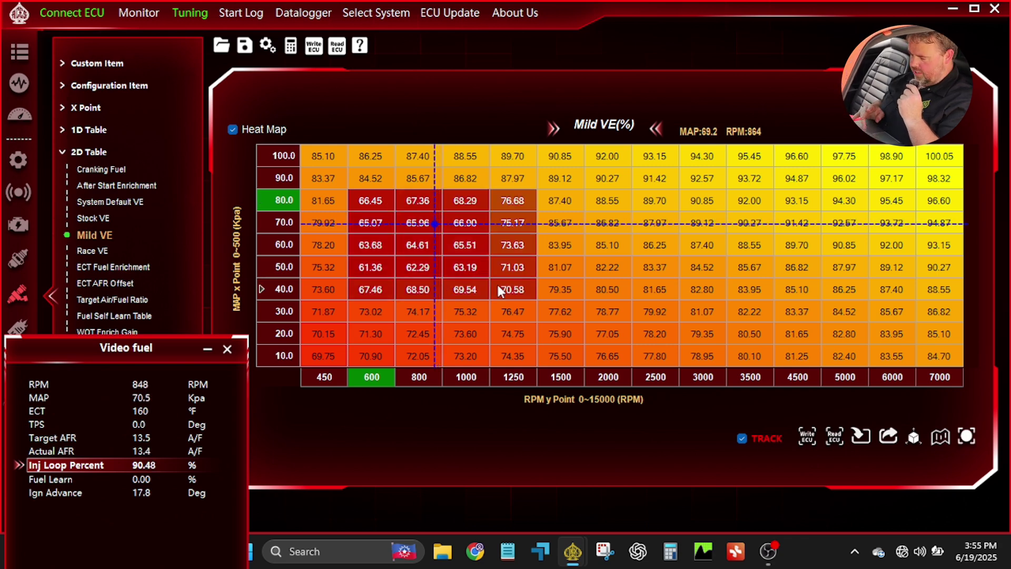
- Reduce the same 600–1250 RPM, 40–80 kPa cells by 5% twice more, writing the table to the ECU after each reduction
{"action": "key", "text": "minus"}
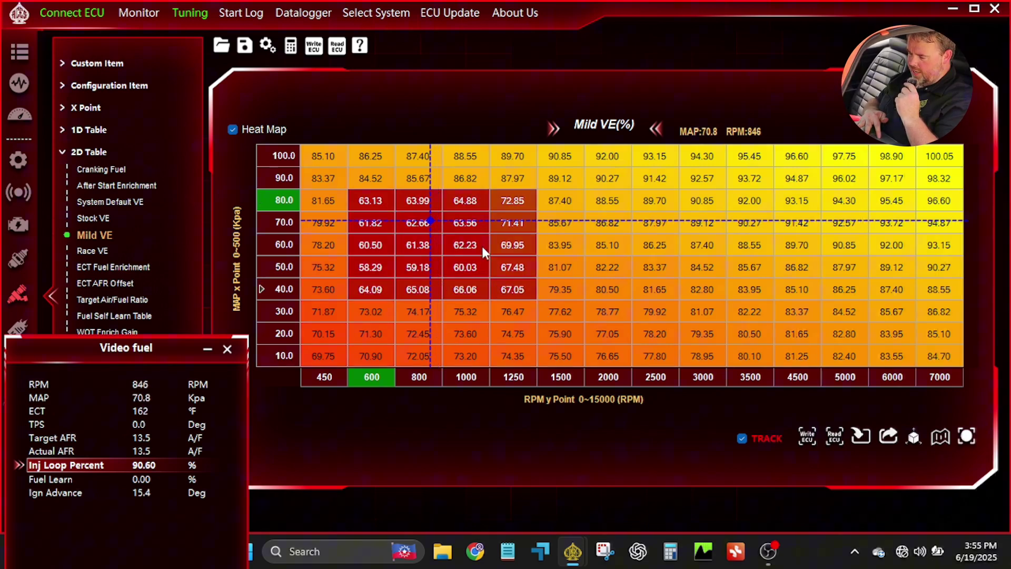
{"action": "left_click", "coordinate": [808, 437]}
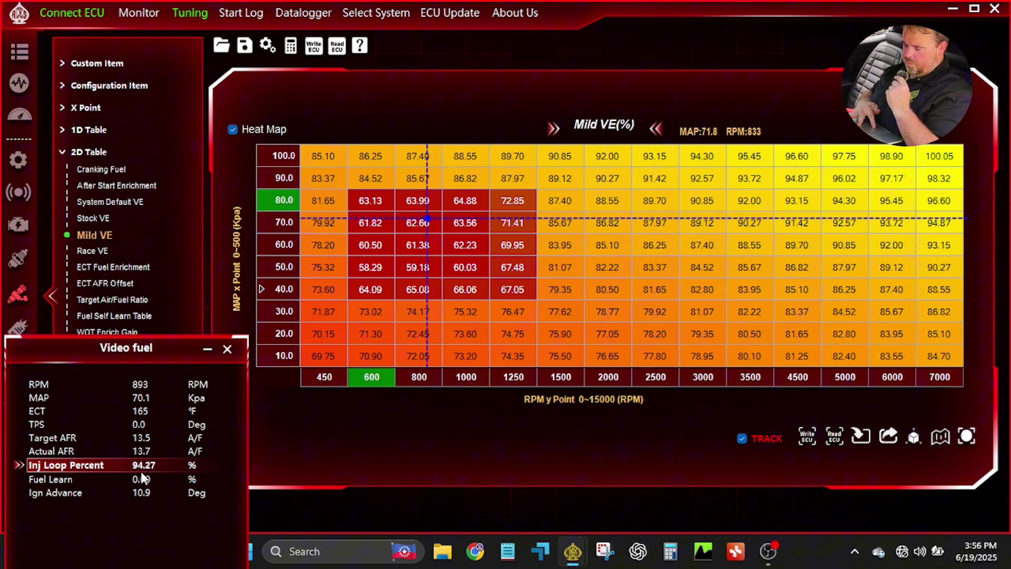
{"action": "left_click_drag", "start_coordinate": [383, 200], "coordinate": [526, 289]}
{"action": "key", "text": "minus"}
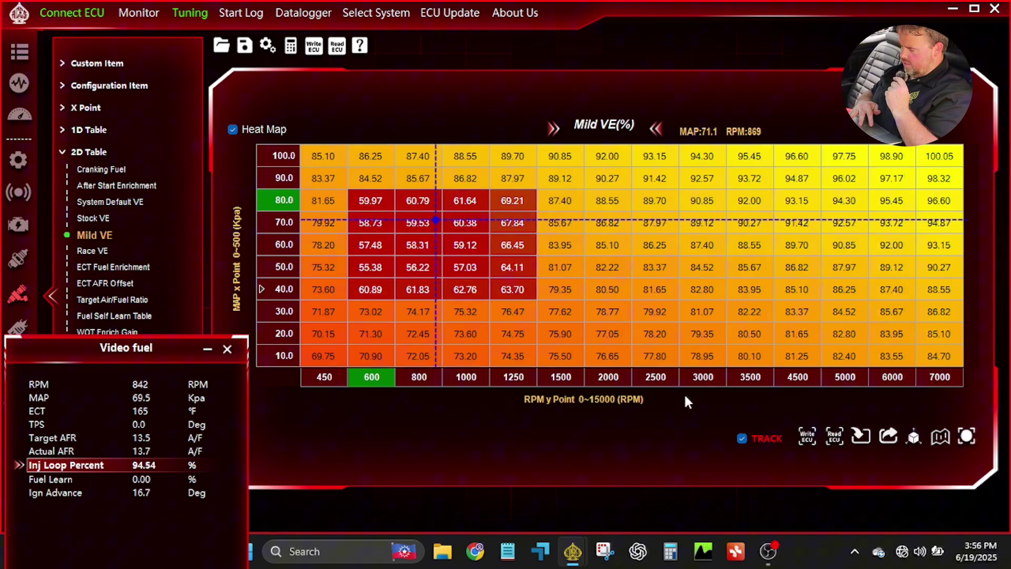
{"action": "left_click", "coordinate": [810, 433]}
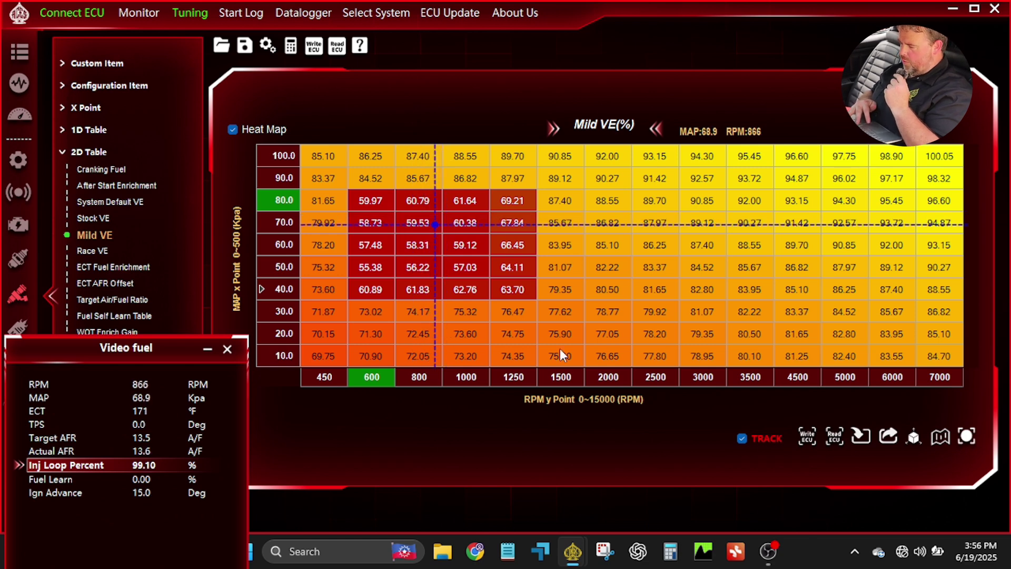
- Show the Mild VE surface in 3D and lower the cells at 1500–7000 RPM, 10–80 kPa by four 5% decrements
{"action": "left_click", "coordinate": [916, 437]}
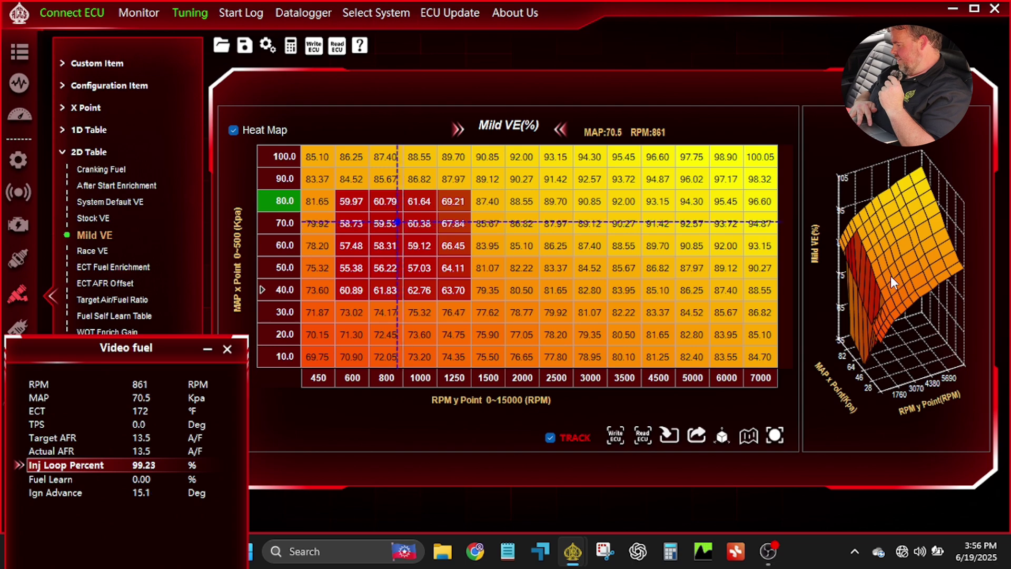
{"action": "left_click_drag", "start_coordinate": [890, 276], "coordinate": [944, 225]}
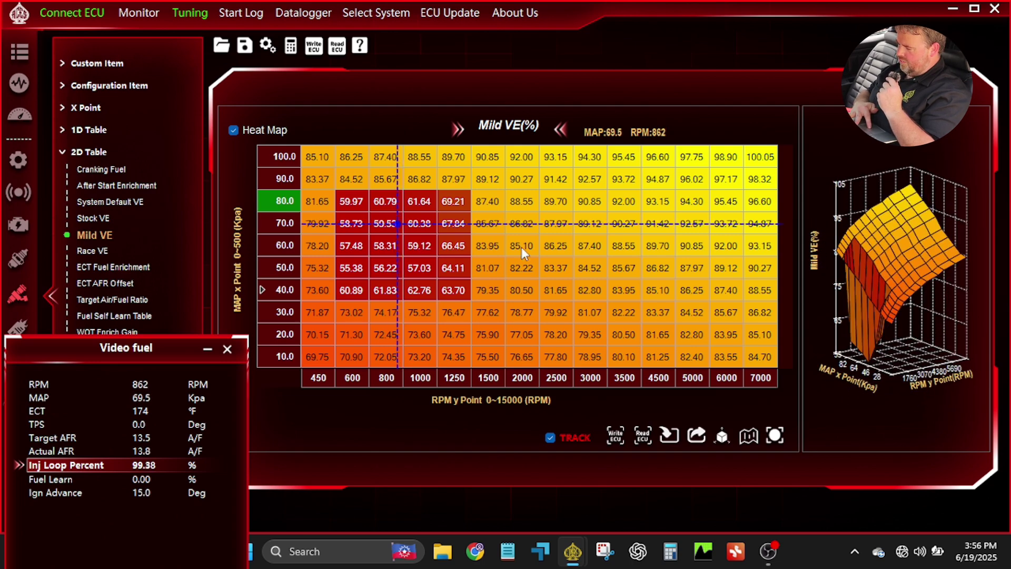
{"action": "left_click_drag", "start_coordinate": [494, 207], "coordinate": [785, 360]}
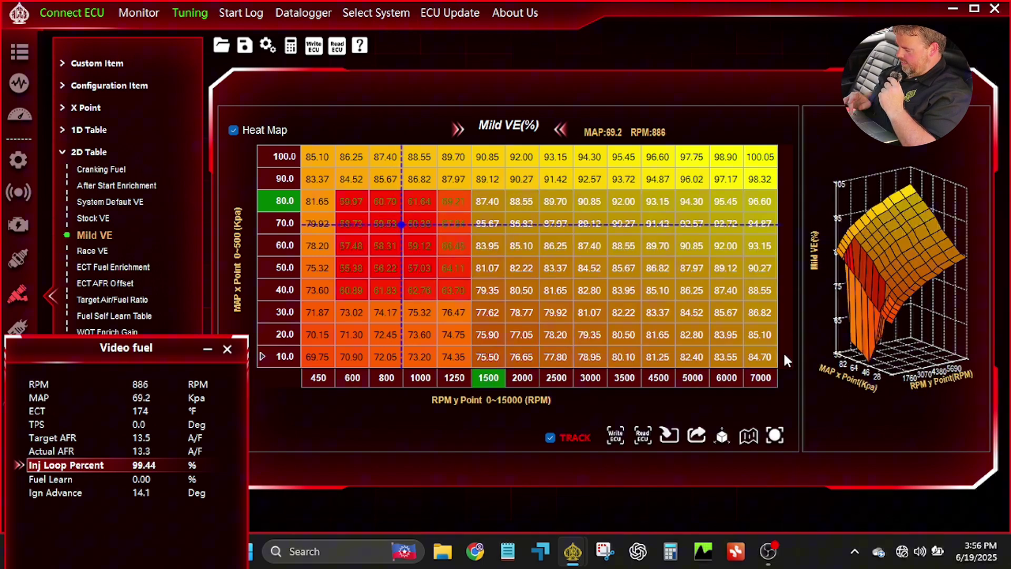
{"action": "key", "text": "minus"}
{"action": "key", "text": "minus"}
{"action": "key", "text": "minus"}
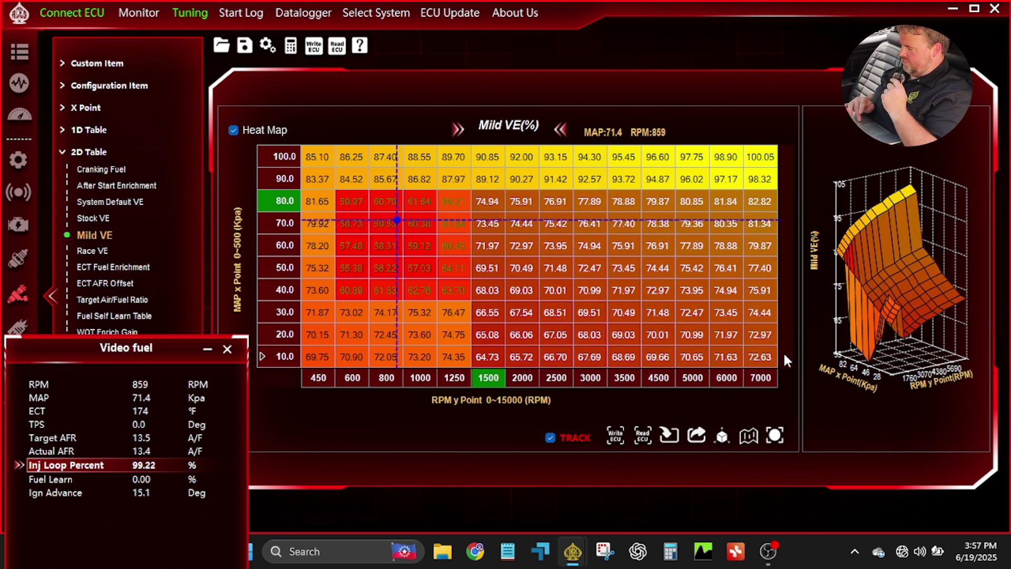
{"action": "key", "text": "minus"}
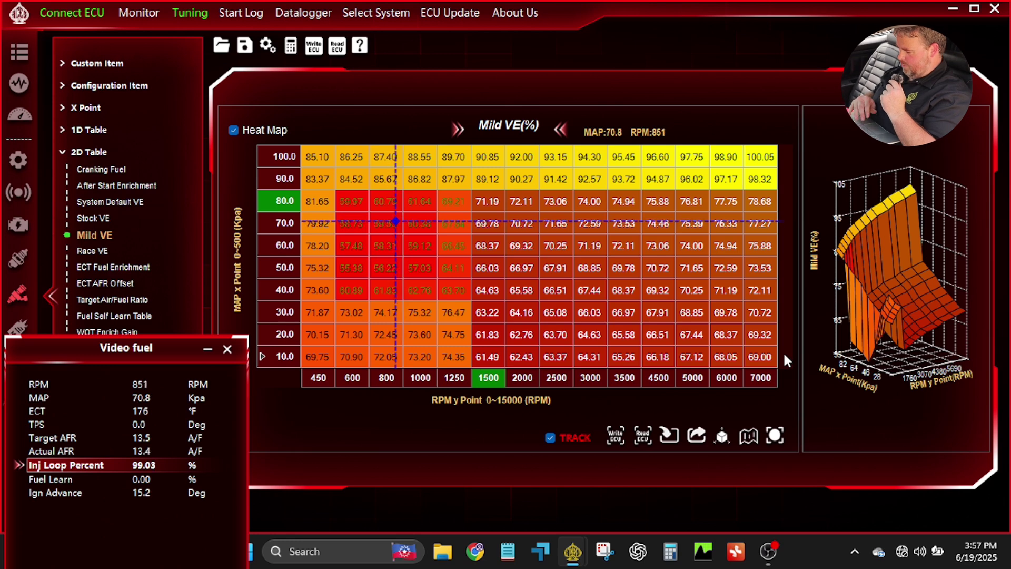
- Lower the Mild VE cells at 450–1250 RPM, 10–30 kPa by four 5% decrements
{"action": "left_click_drag", "start_coordinate": [323, 309], "coordinate": [456, 357]}
{"action": "key", "text": "minus"}
{"action": "key", "text": "minus"}
{"action": "key", "text": "minus"}
{"action": "key", "text": "minus"}
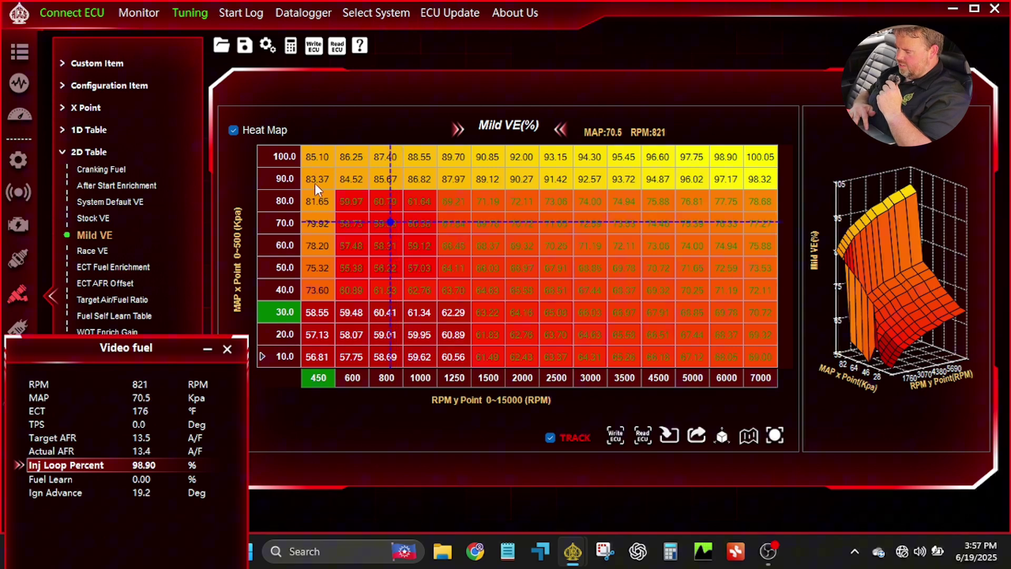
- Lower the Mild VE cells in the 450 RPM column from 40 to 90 kPa by five 5% decrements
{"action": "left_click_drag", "start_coordinate": [314, 183], "coordinate": [320, 281]}
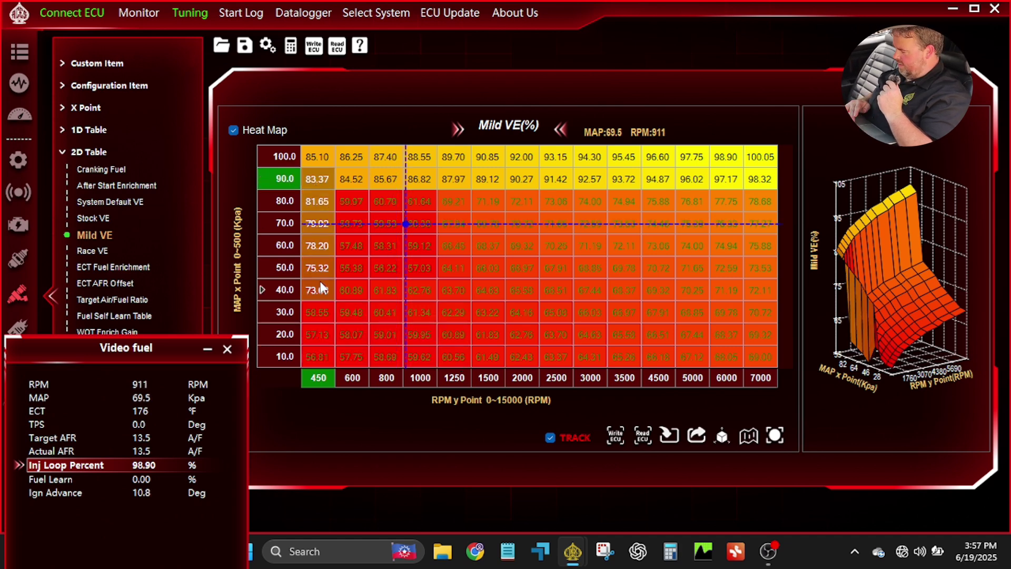
{"action": "key", "text": "minus"}
{"action": "key", "text": "minus"}
{"action": "key", "text": "minus"}
{"action": "key", "text": "minus"}
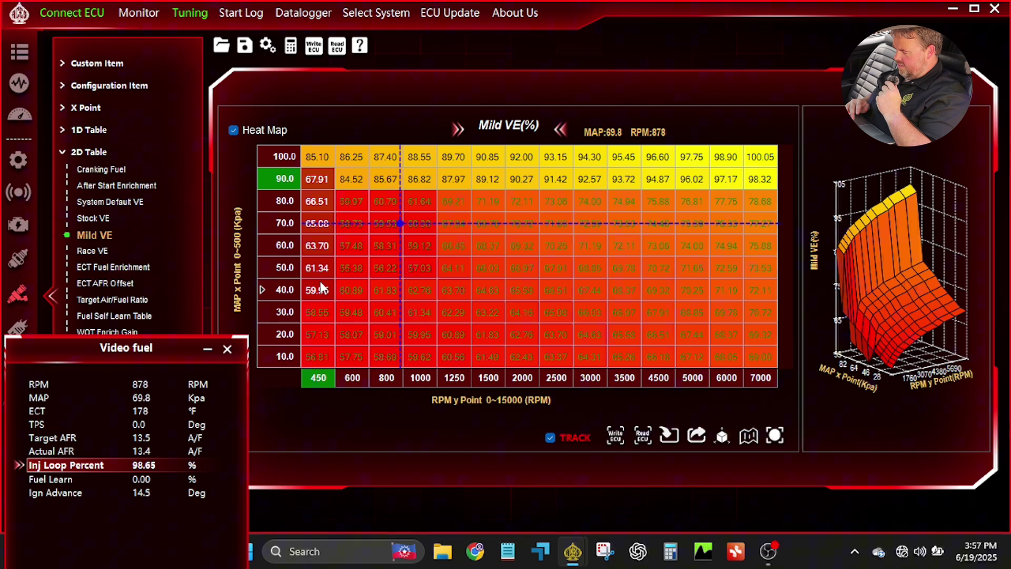
{"action": "key", "text": "minus"}
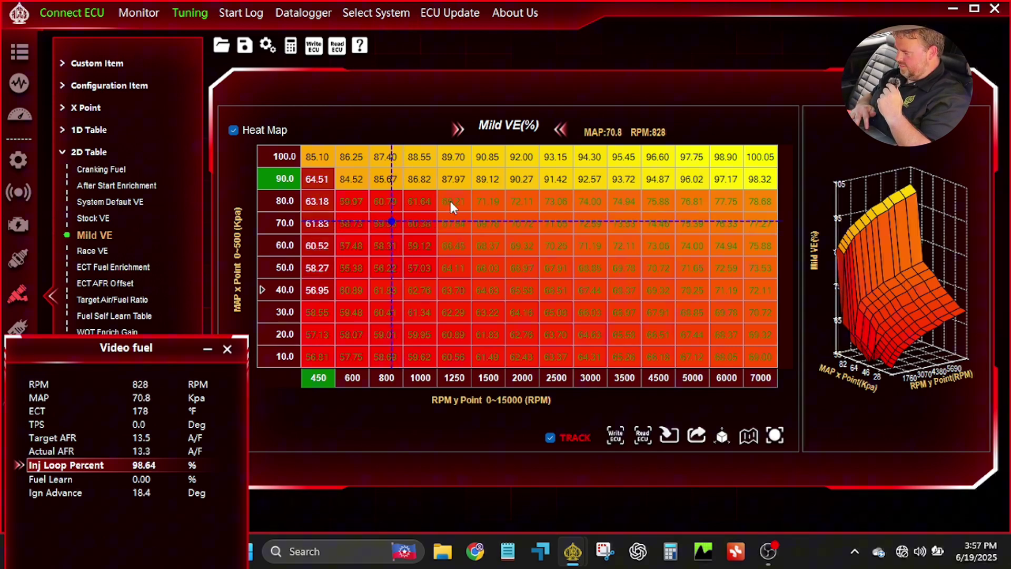
- Lower the Mild VE cells by 5% at 1250–7000 RPM, 10–80 kPa, and at 450–1000 RPM, 10–40 kPa
{"action": "left_click_drag", "start_coordinate": [446, 201], "coordinate": [778, 358]}
{"action": "key", "text": "minus"}
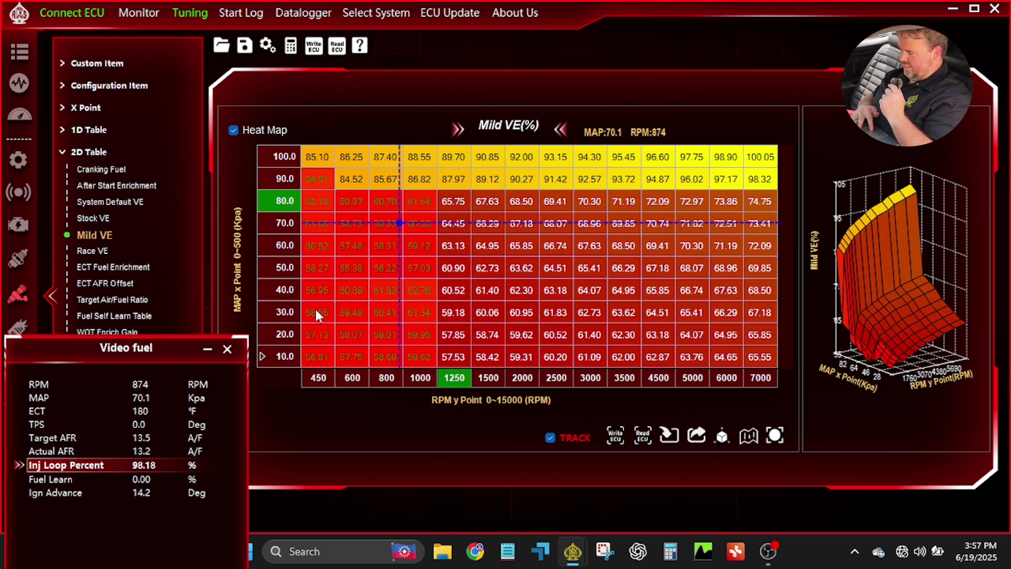
{"action": "left_click_drag", "start_coordinate": [315, 296], "coordinate": [420, 370]}
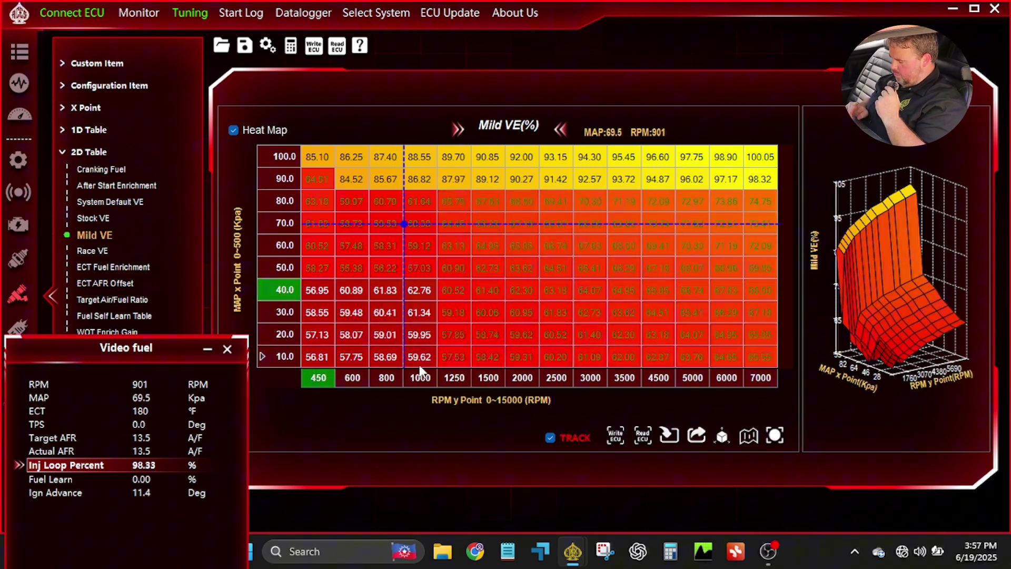
{"action": "key", "text": "minus"}
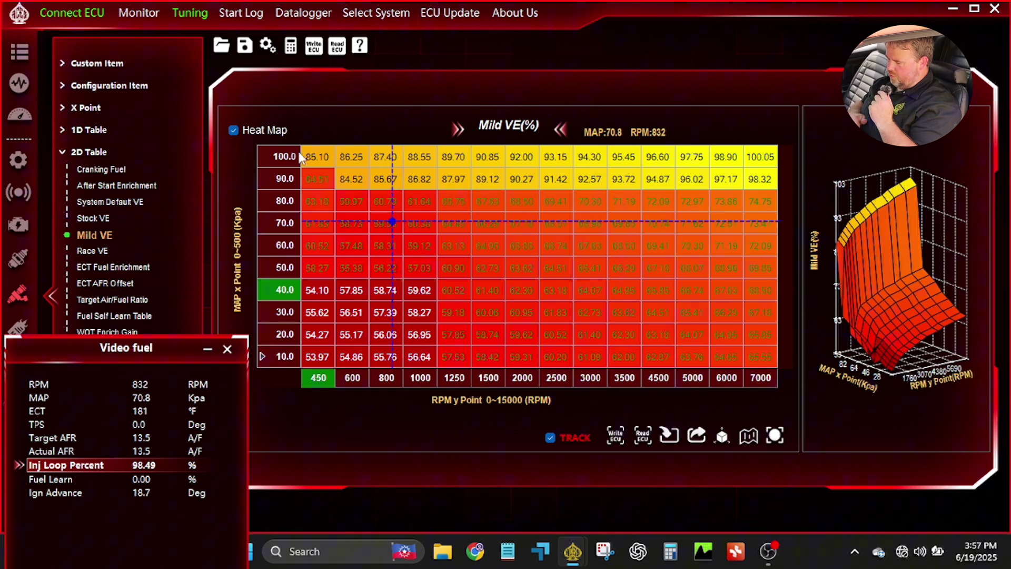
- Lower the entire 100 kPa row of the Mild VE table by three 5% decrements
{"action": "left_click", "coordinate": [318, 156]}
{"action": "left_click_drag", "start_coordinate": [465, 158], "coordinate": [725, 156]}
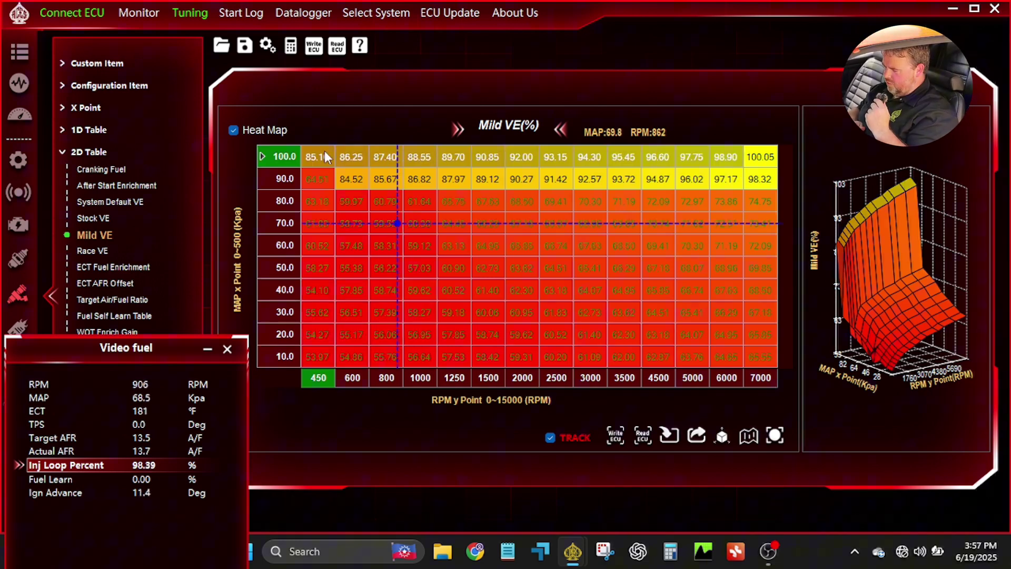
{"action": "left_click_drag", "start_coordinate": [325, 151], "coordinate": [804, 153]}
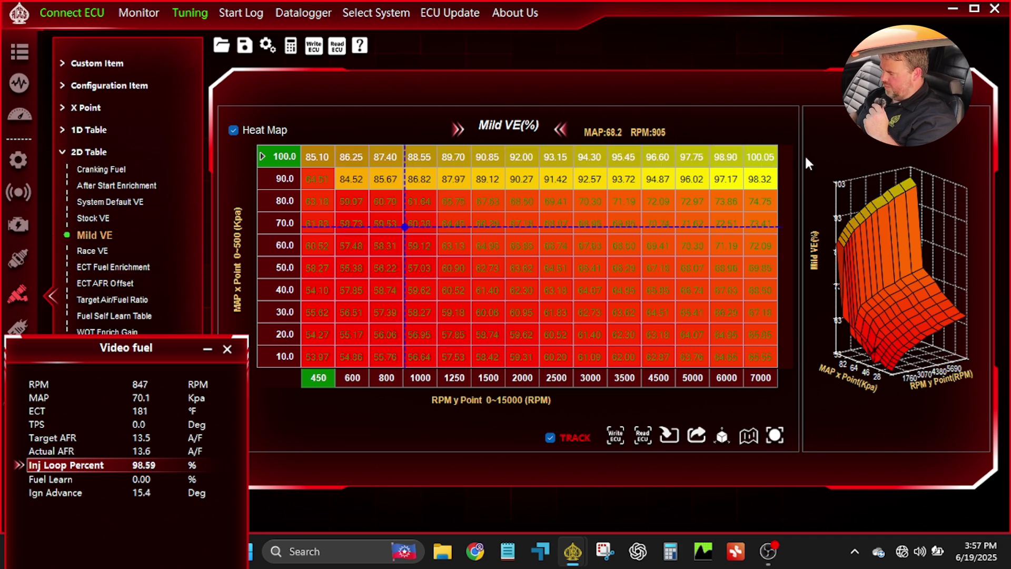
{"action": "key", "text": "minus"}
{"action": "key", "text": "minus"}
{"action": "key", "text": "minus"}
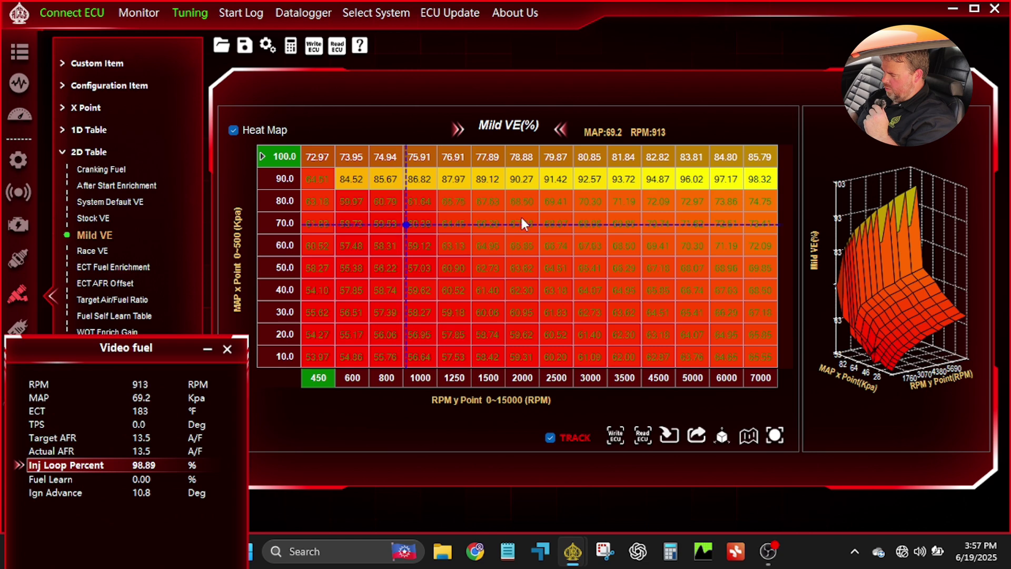
- Lower the 90 kPa row of the Mild VE table from 600 to 7000 RPM by three 5% decrements
{"action": "left_click", "coordinate": [361, 179]}
{"action": "left_click", "coordinate": [758, 180], "text": "shift"}
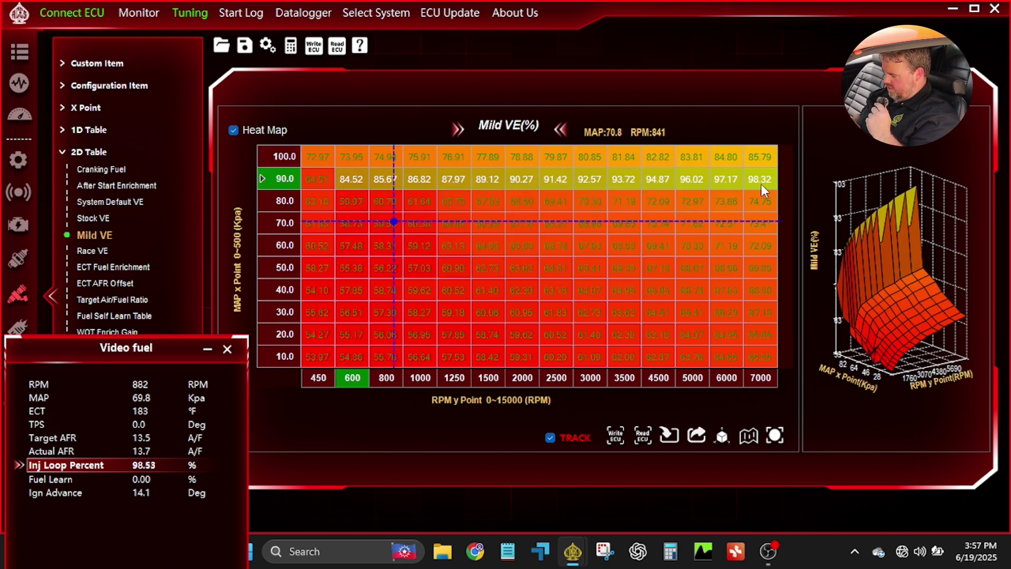
{"action": "key", "text": "minus"}
{"action": "key", "text": "minus"}
{"action": "key", "text": "minus"}
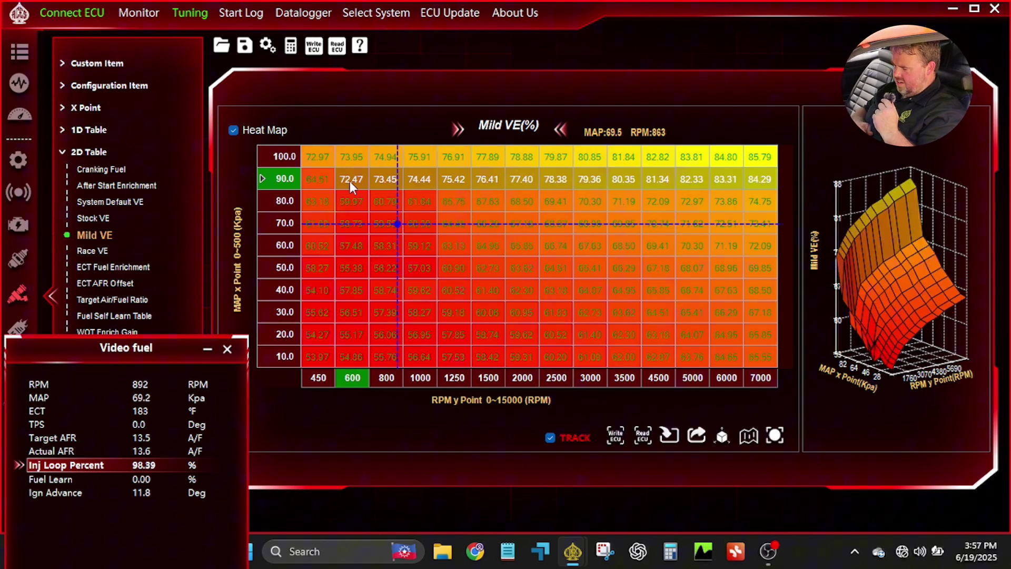
- Smooth the entire Mild VE table twice and inspect the resulting 3D surface
{"action": "left_click", "coordinate": [373, 213]}
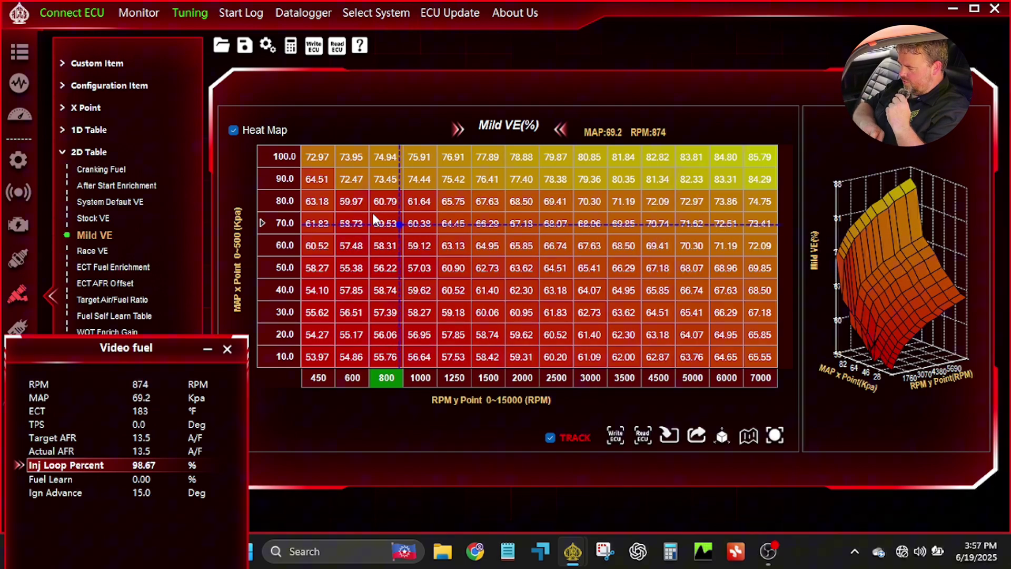
{"action": "double_click", "coordinate": [372, 212]}
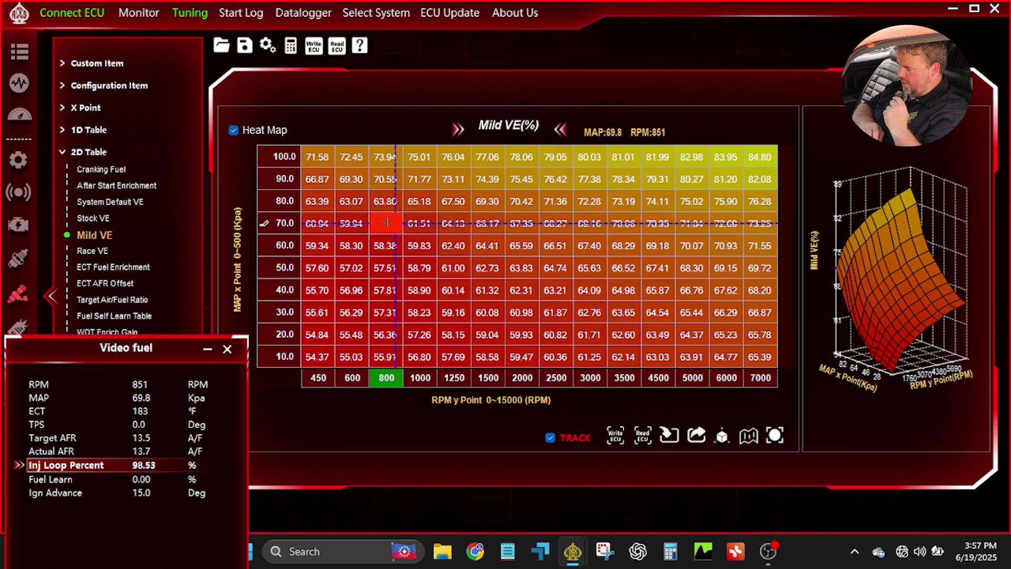
{"action": "left_click", "coordinate": [406, 265]}
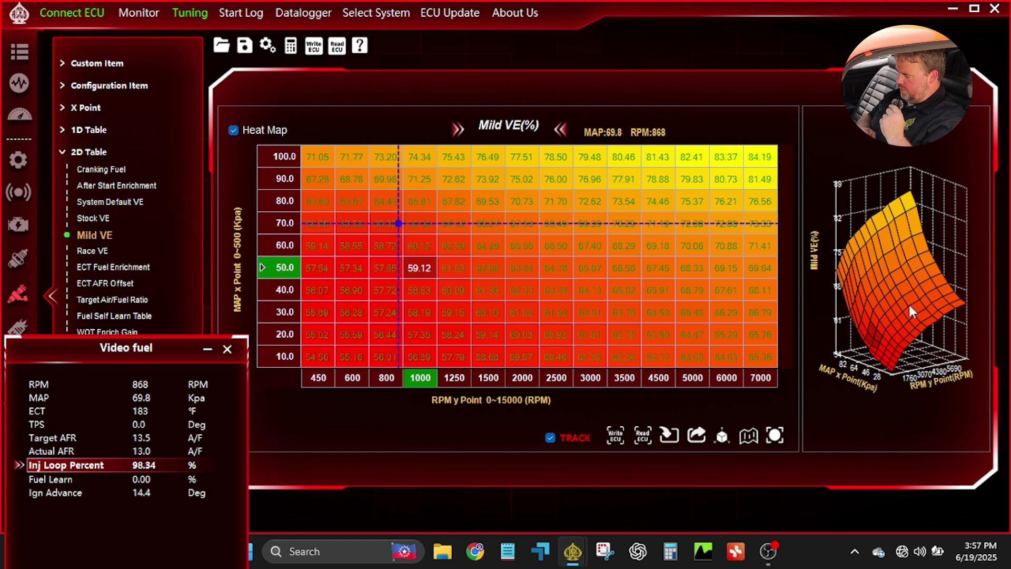
{"action": "left_click_drag", "start_coordinate": [913, 312], "coordinate": [869, 234]}
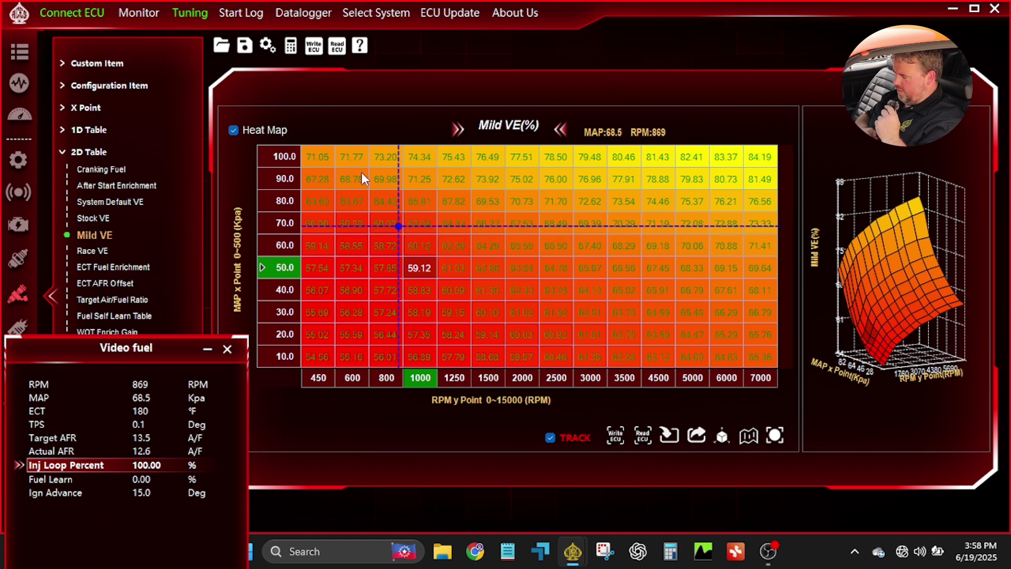
- Lower the 80, 90 and 100 kPa rows of the Mild VE table across all RPM columns by two 5% decrements
{"action": "left_click_drag", "start_coordinate": [317, 158], "coordinate": [746, 204]}
{"action": "key", "text": "minus"}
{"action": "key", "text": "minus"}
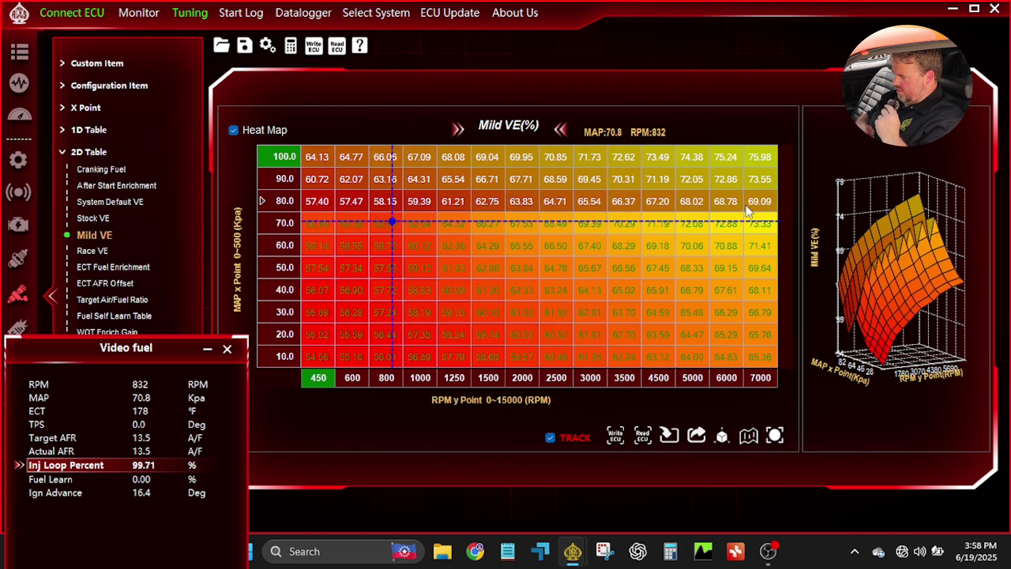
- Smooth the entire Mild VE table again and write it to the ECU
{"action": "left_click", "coordinate": [371, 252]}
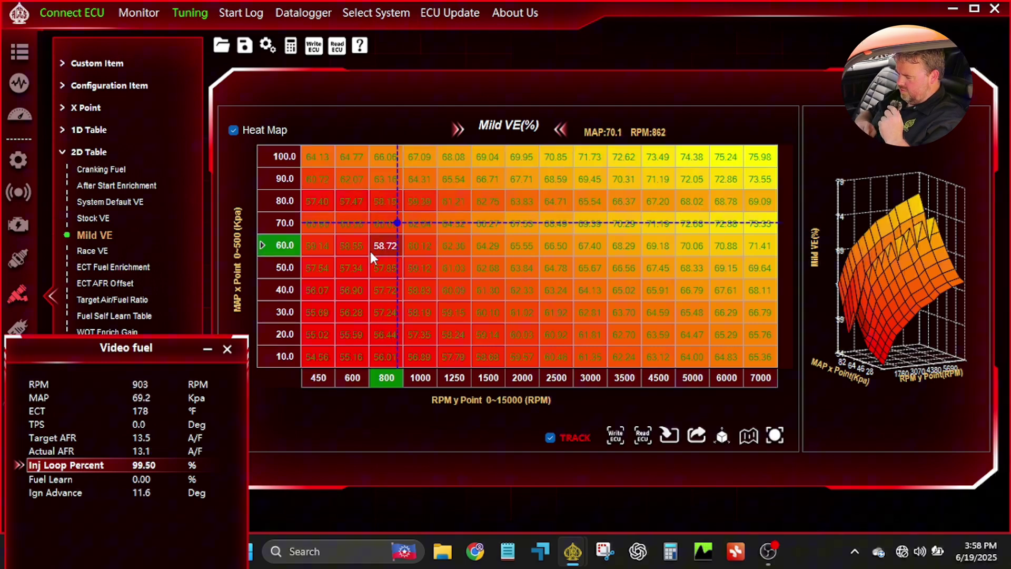
{"action": "key", "text": "Escape"}
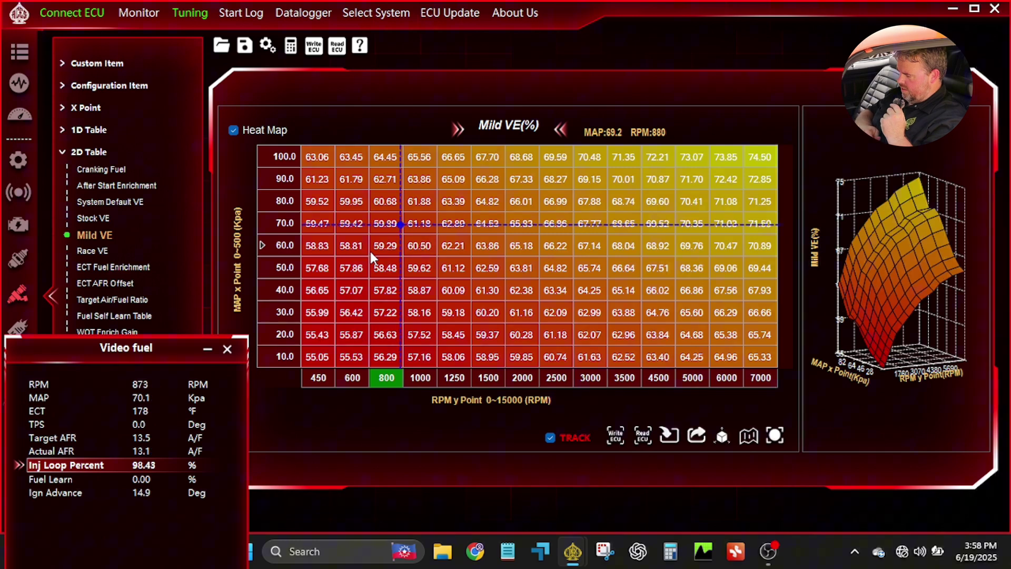
{"action": "left_click", "coordinate": [612, 431]}
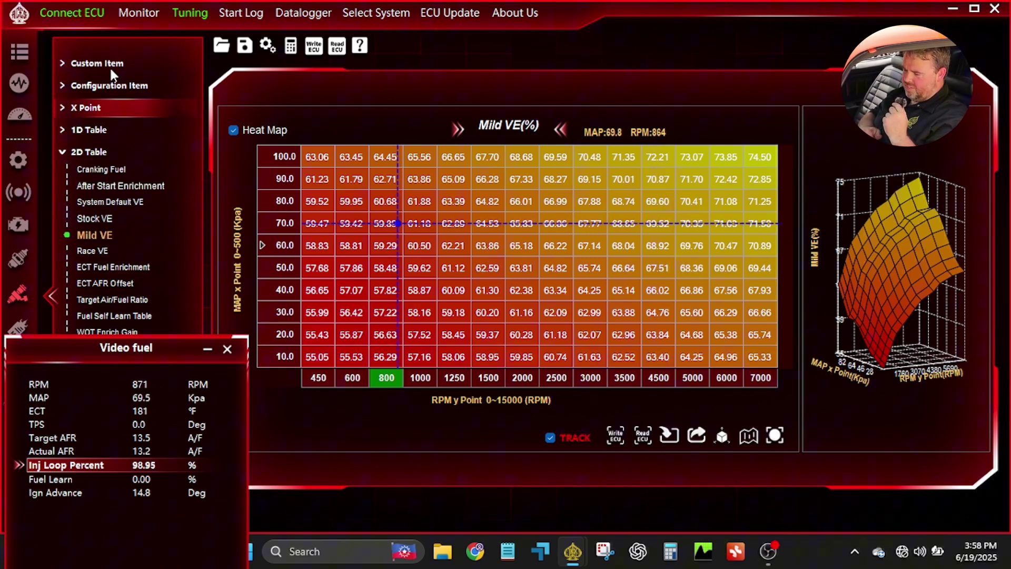
- Set Fuel Learn to Enable in the fuel configuration items and write the configuration to the ECU
{"action": "left_click", "coordinate": [109, 84]}
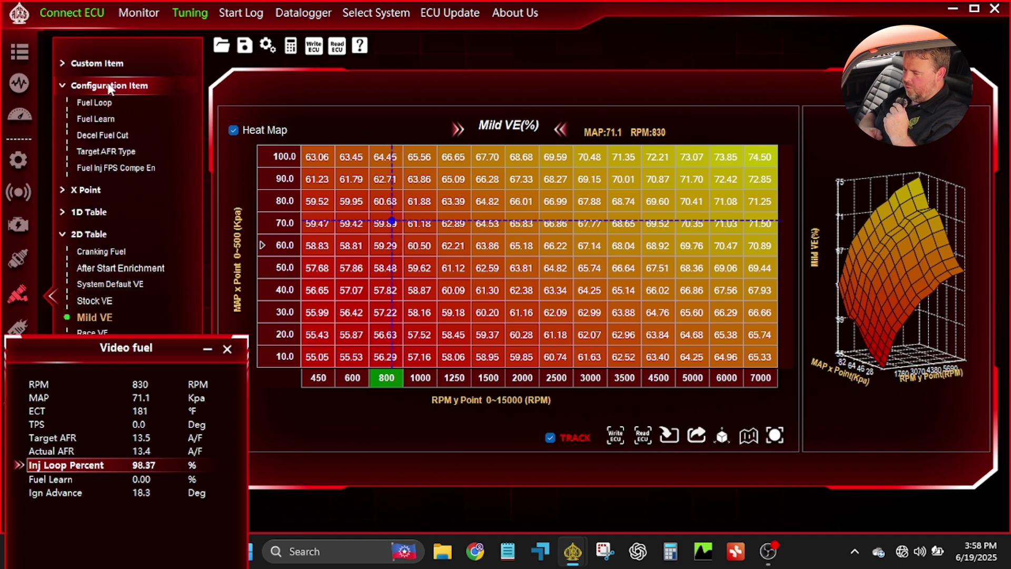
{"action": "left_click", "coordinate": [107, 120]}
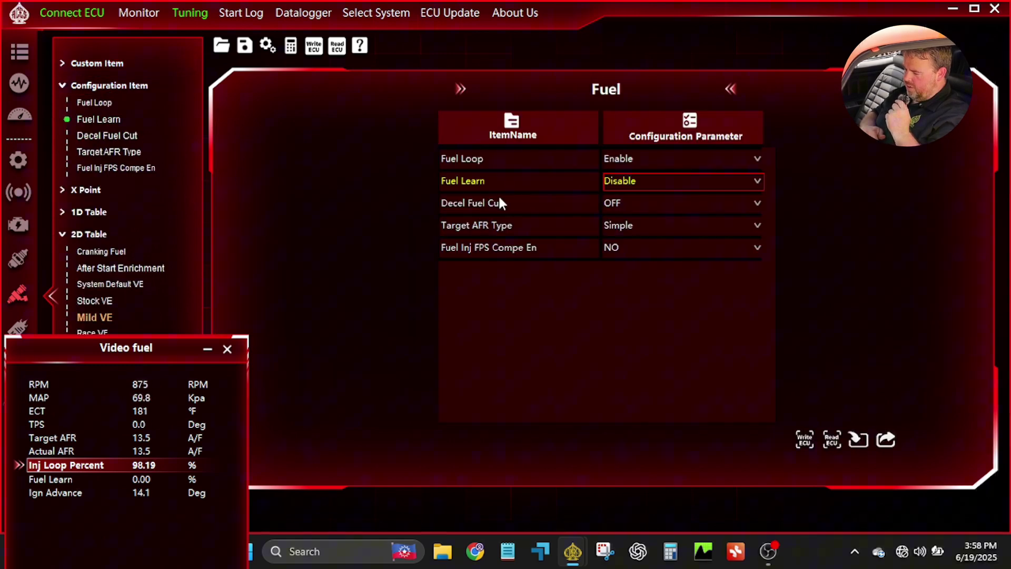
{"action": "left_click", "coordinate": [677, 187]}
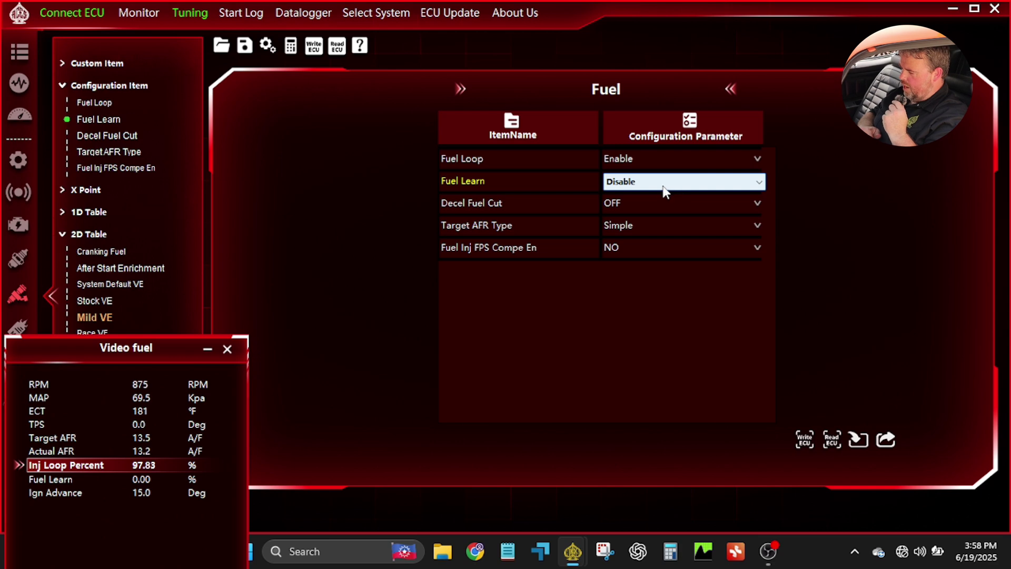
{"action": "left_click", "coordinate": [669, 184]}
{"action": "left_click", "coordinate": [634, 210]}
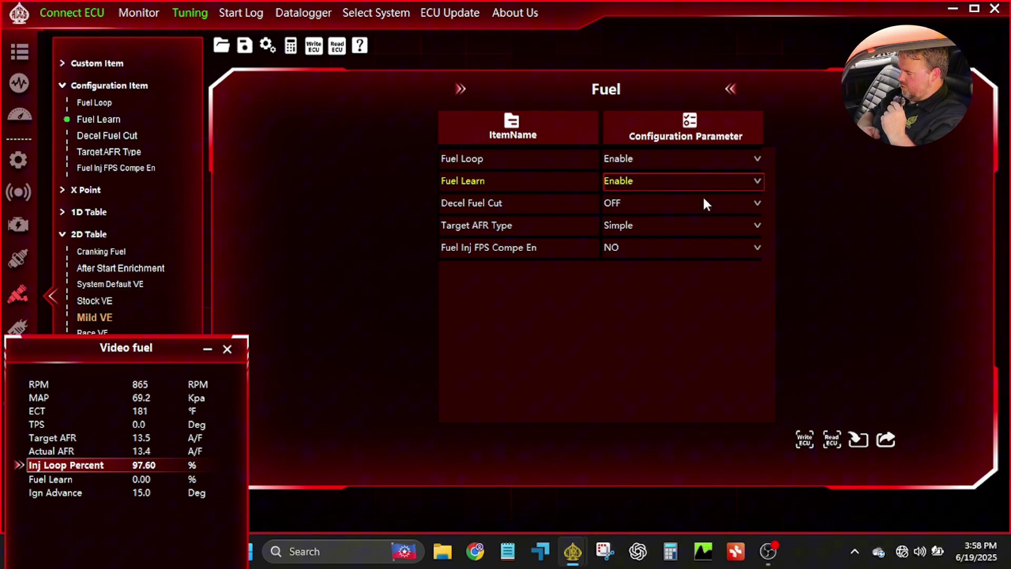
{"action": "left_click", "coordinate": [811, 446]}
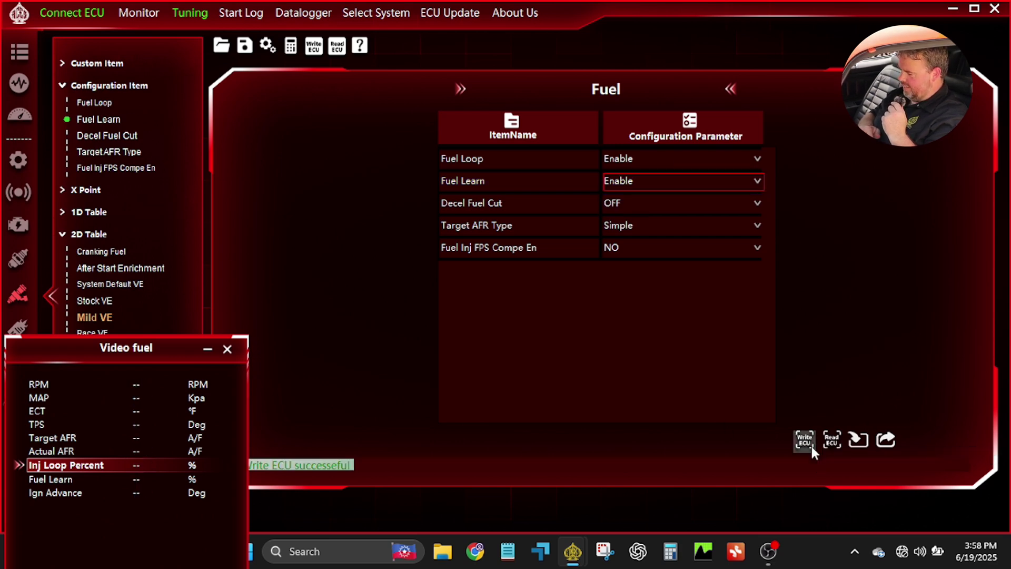
- Open the Fuel Self Learn Table, read it from the ECU and examine the learned corrections across its MAP and RPM range
{"action": "left_click_drag", "start_coordinate": [125, 356], "coordinate": [339, 346]}
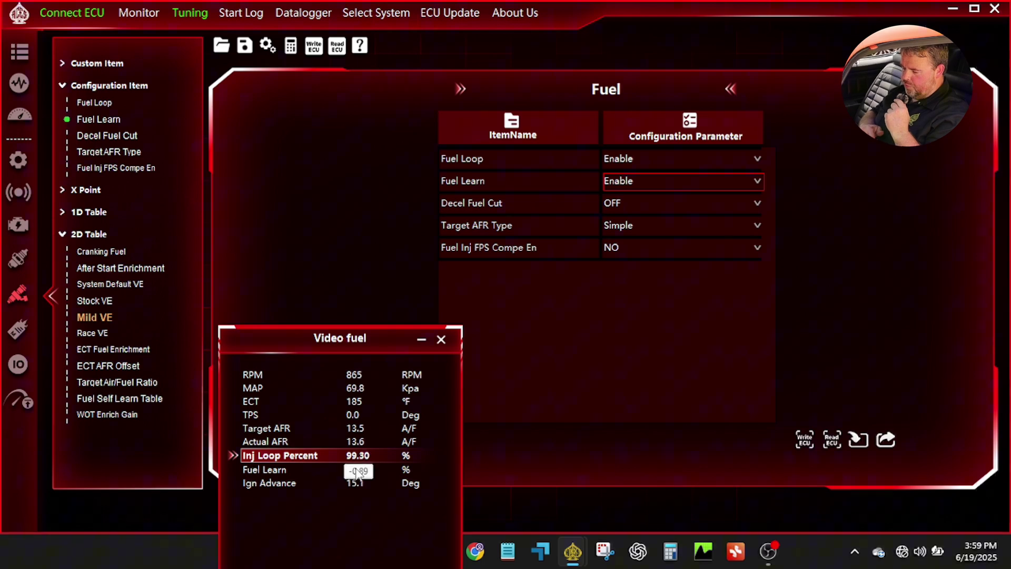
{"action": "left_click", "coordinate": [106, 401]}
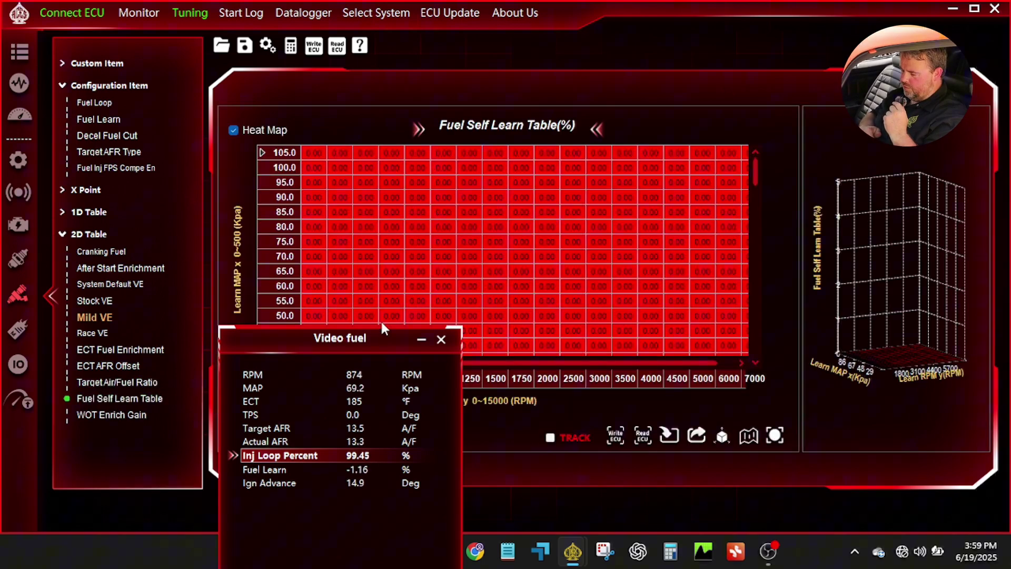
{"action": "left_click_drag", "start_coordinate": [387, 340], "coordinate": [157, 212]}
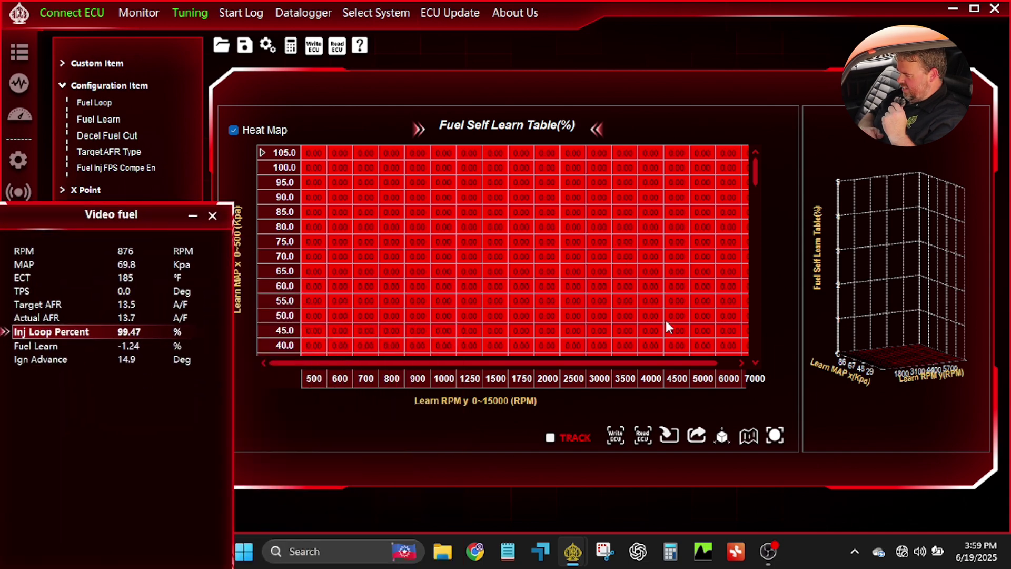
{"action": "left_click", "coordinate": [642, 439]}
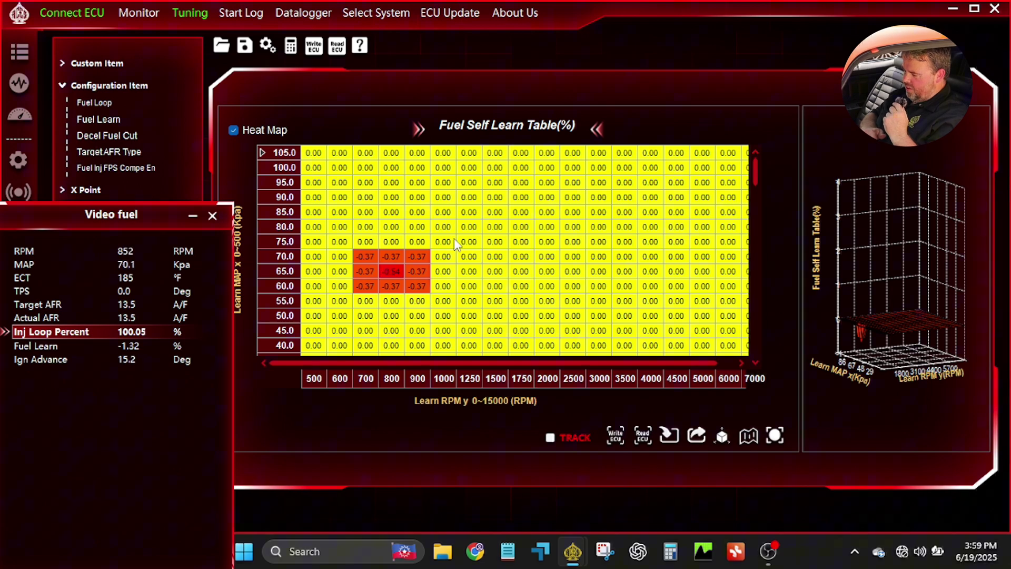
{"action": "scroll", "coordinate": [539, 239], "scroll_direction": "down", "scroll_amount": 2}
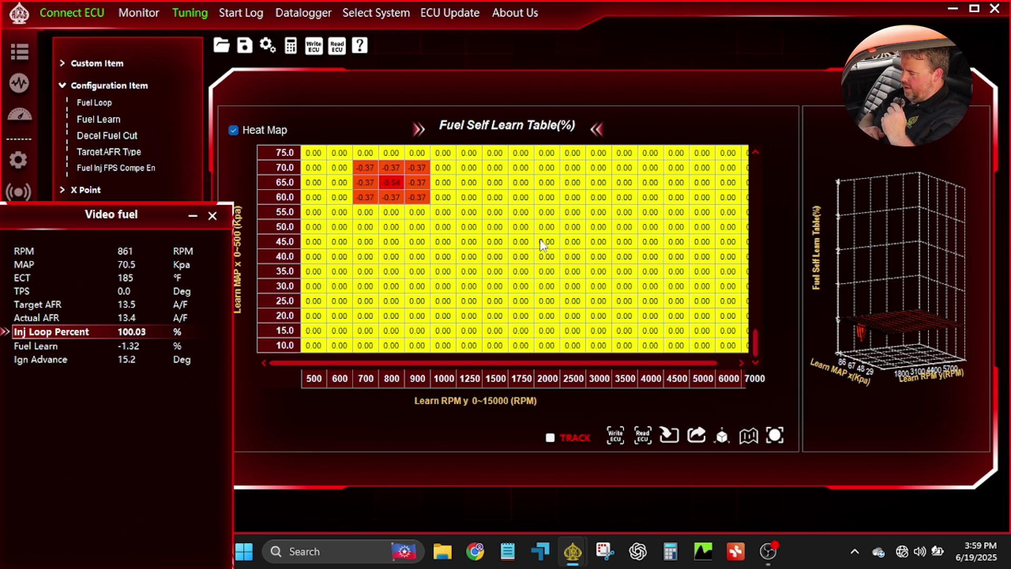
{"action": "scroll", "coordinate": [539, 238], "scroll_direction": "up", "scroll_amount": 2}
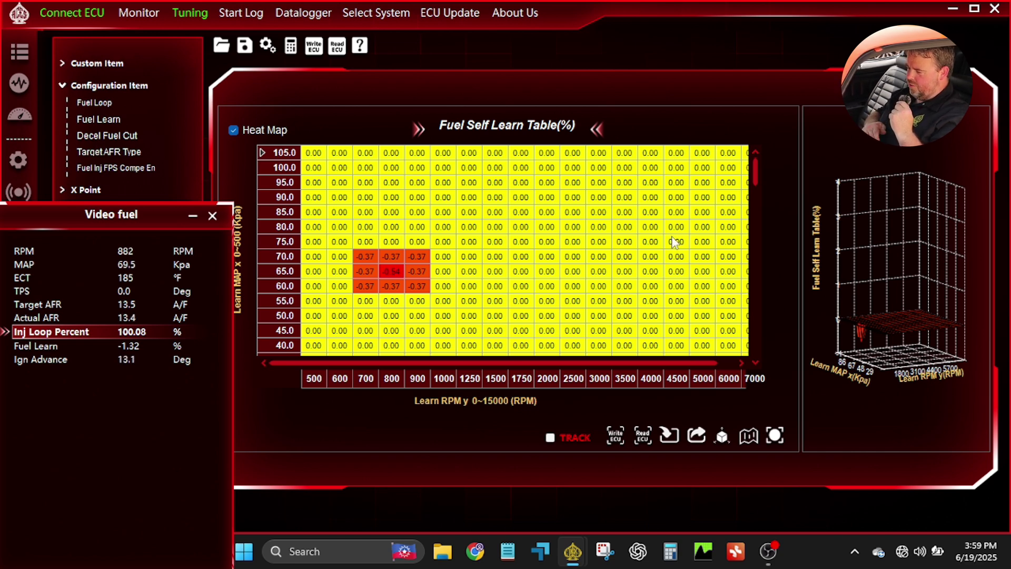
{"action": "left_click_drag", "start_coordinate": [520, 168], "coordinate": [649, 250]}
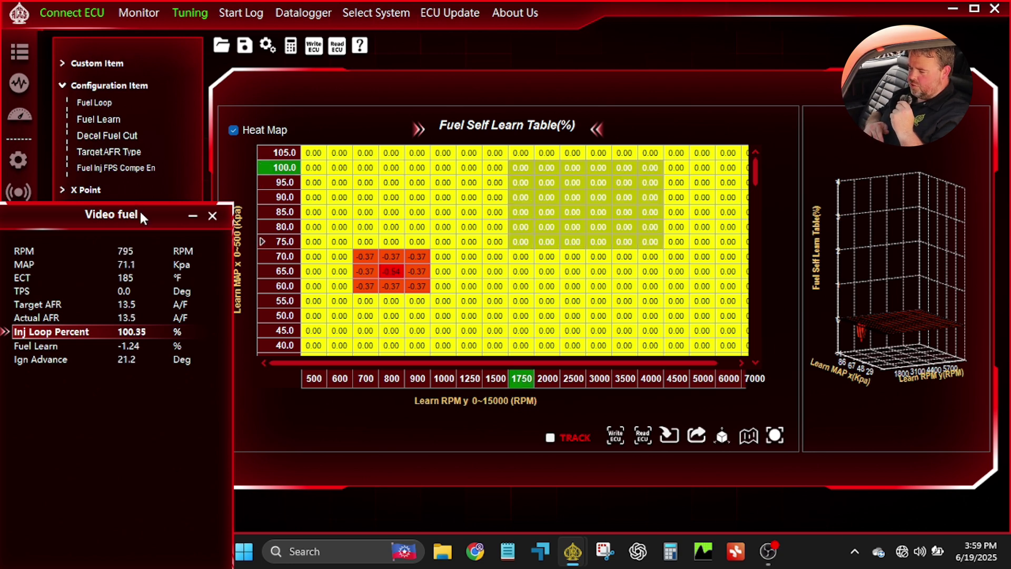
- Close the Video fuel monitor and detach the Fuel Self Learn Table into a floating window alongside the Mild VE table
{"action": "left_click_drag", "start_coordinate": [136, 212], "coordinate": [305, 223]}
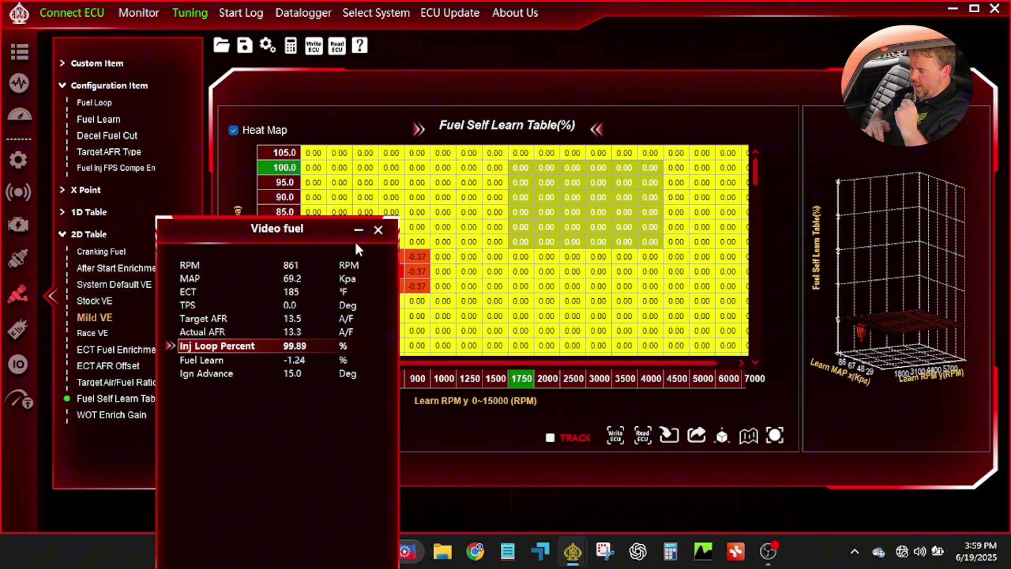
{"action": "left_click", "coordinate": [379, 230]}
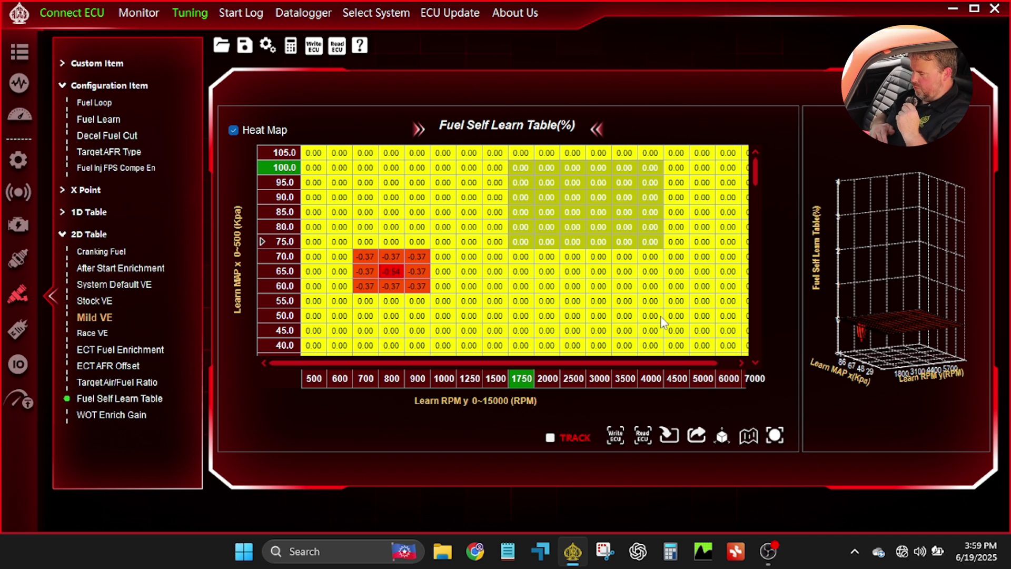
{"action": "left_click", "coordinate": [775, 436]}
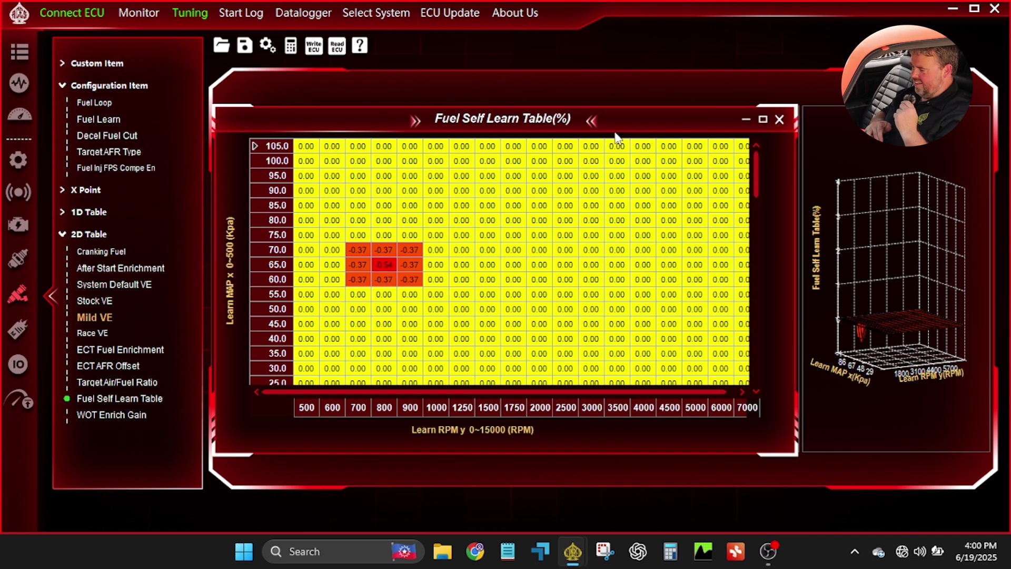
{"action": "left_click_drag", "start_coordinate": [621, 137], "coordinate": [610, 405]}
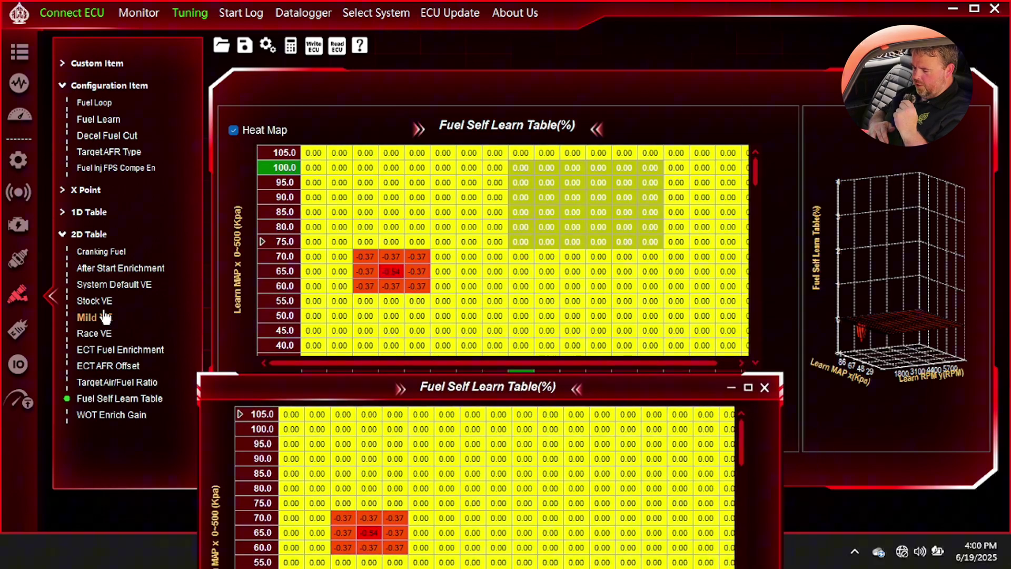
{"action": "left_click", "coordinate": [104, 318]}
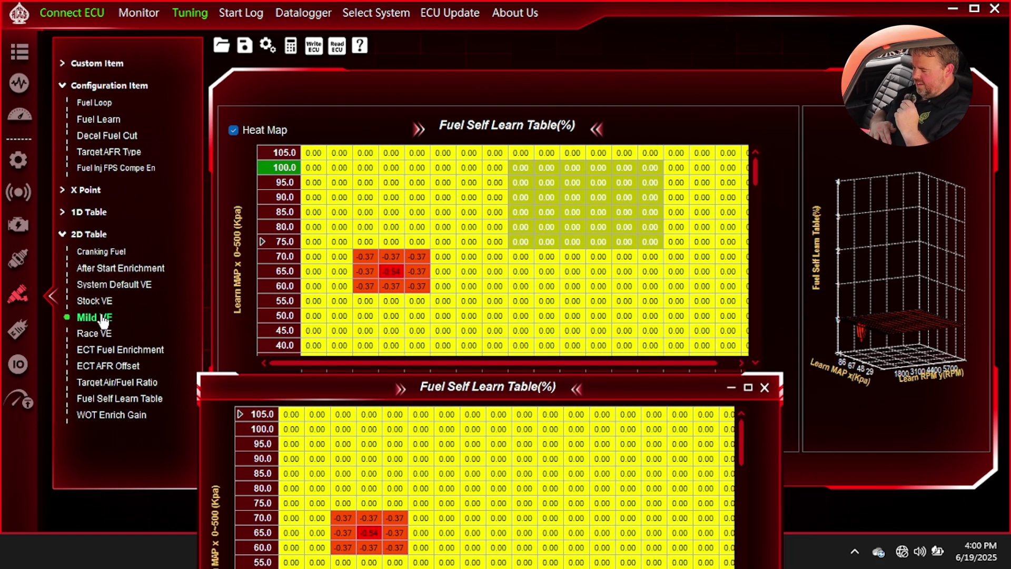
{"action": "left_click_drag", "start_coordinate": [627, 391], "coordinate": [445, 182]}
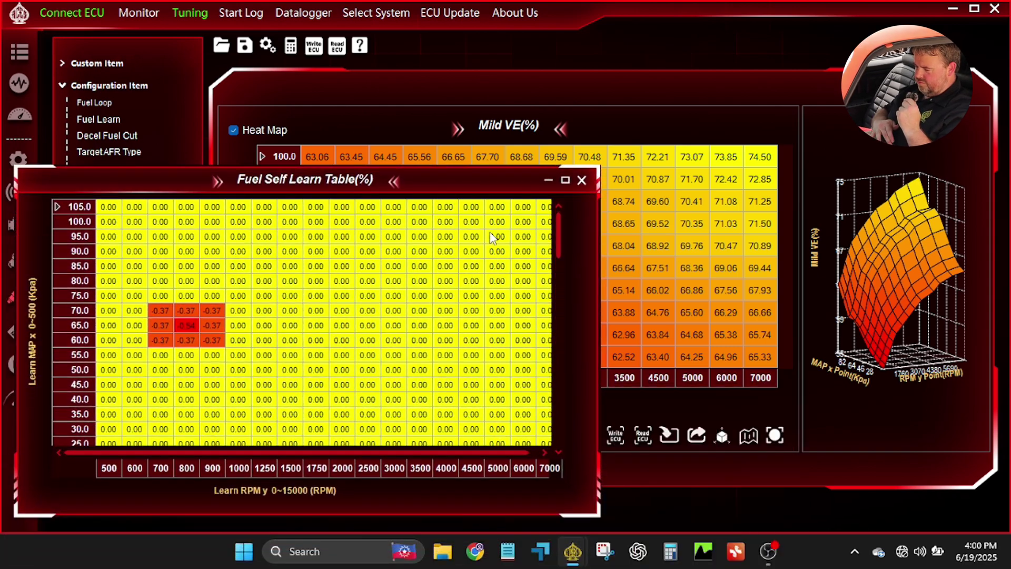
{"action": "left_click_drag", "start_coordinate": [316, 237], "coordinate": [472, 354]}
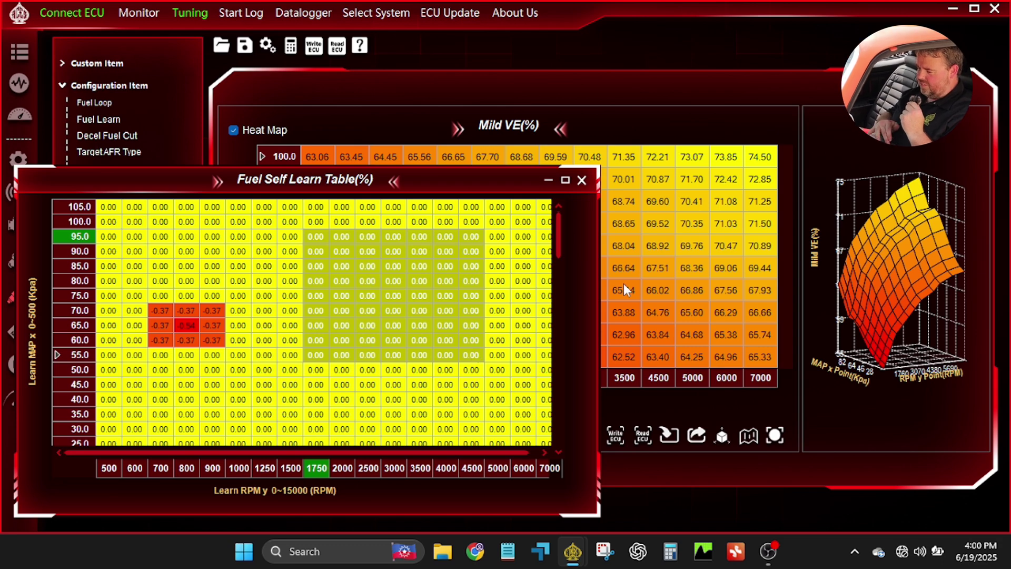
{"action": "left_click_drag", "start_coordinate": [520, 184], "coordinate": [395, 258]}
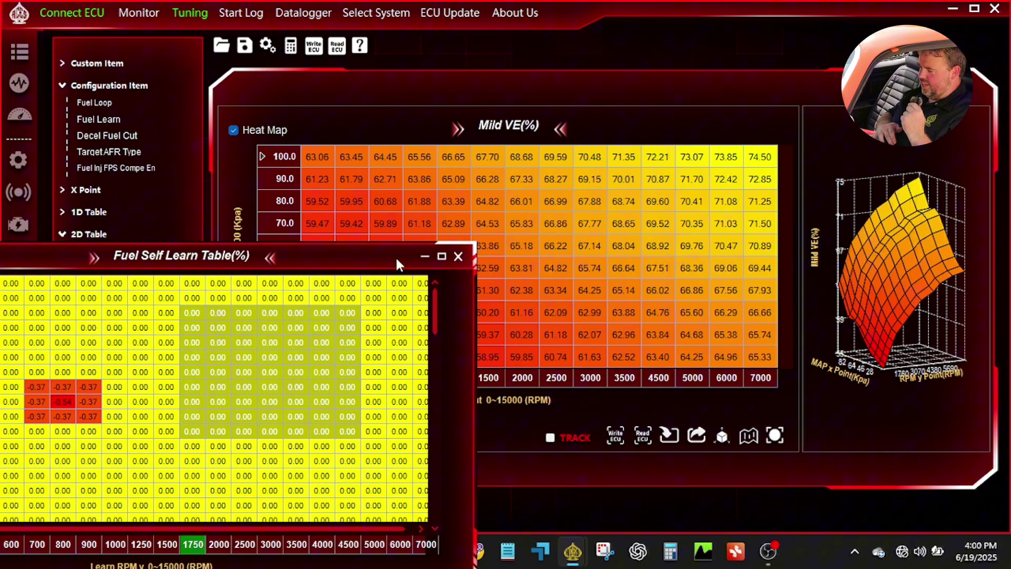
- Zero the Mild VE cells at 2500–5000 RPM, 20–70 kPa, and restore the table by reading it back from the ECU
{"action": "left_click_drag", "start_coordinate": [510, 172], "coordinate": [700, 289]}
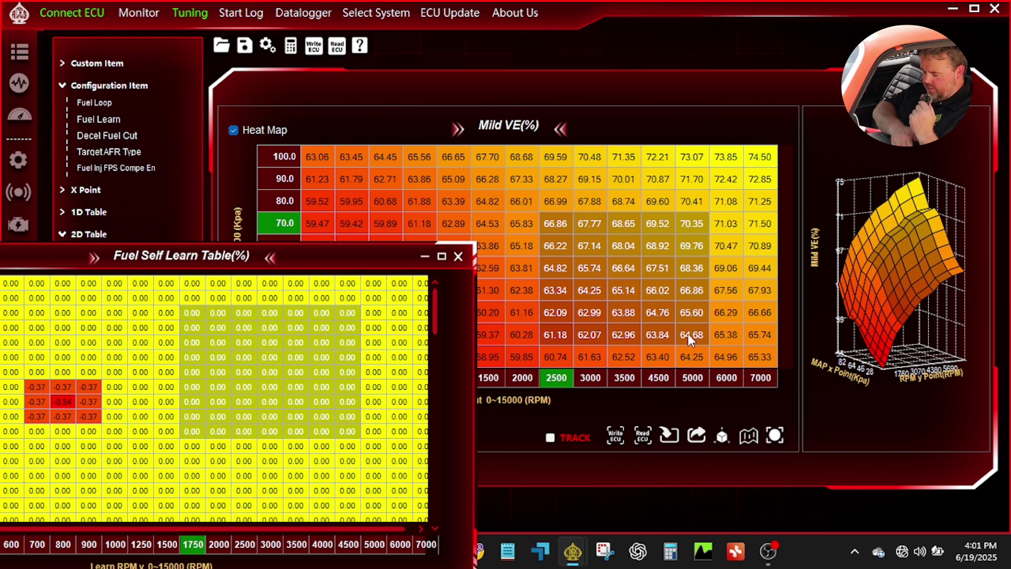
{"action": "key", "text": "Delete"}
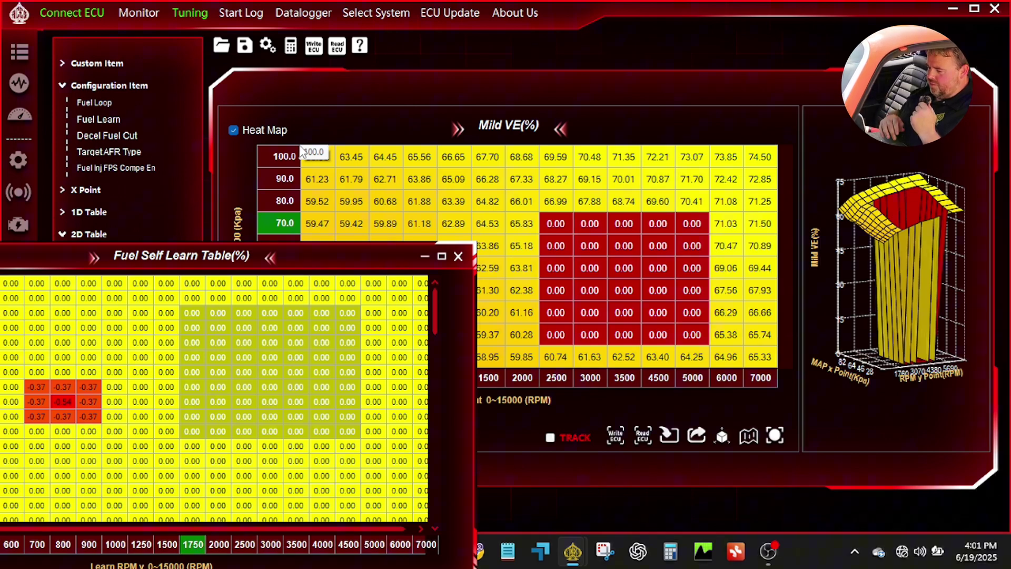
{"action": "left_click", "coordinate": [623, 269]}
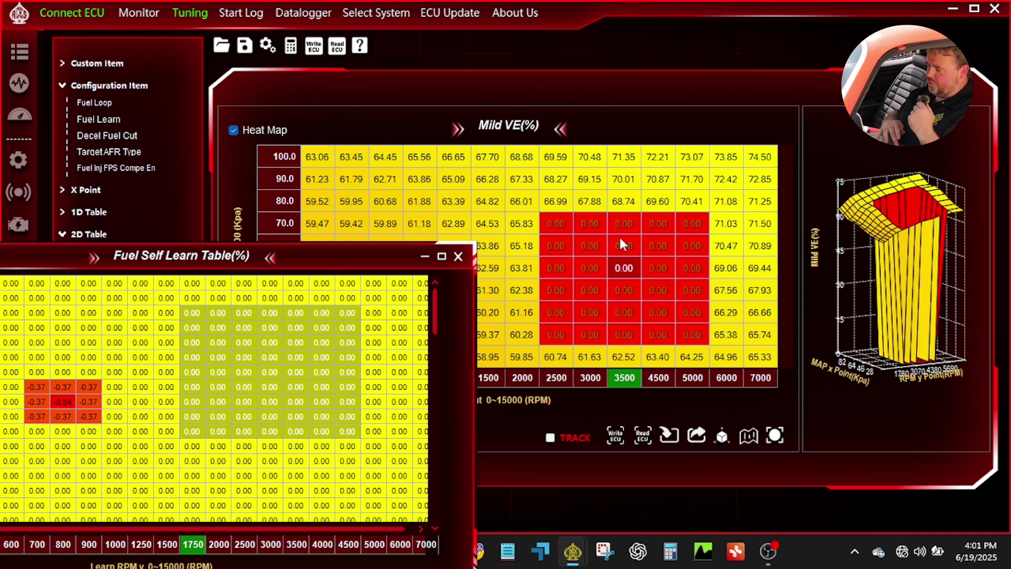
{"action": "left_click", "coordinate": [640, 438]}
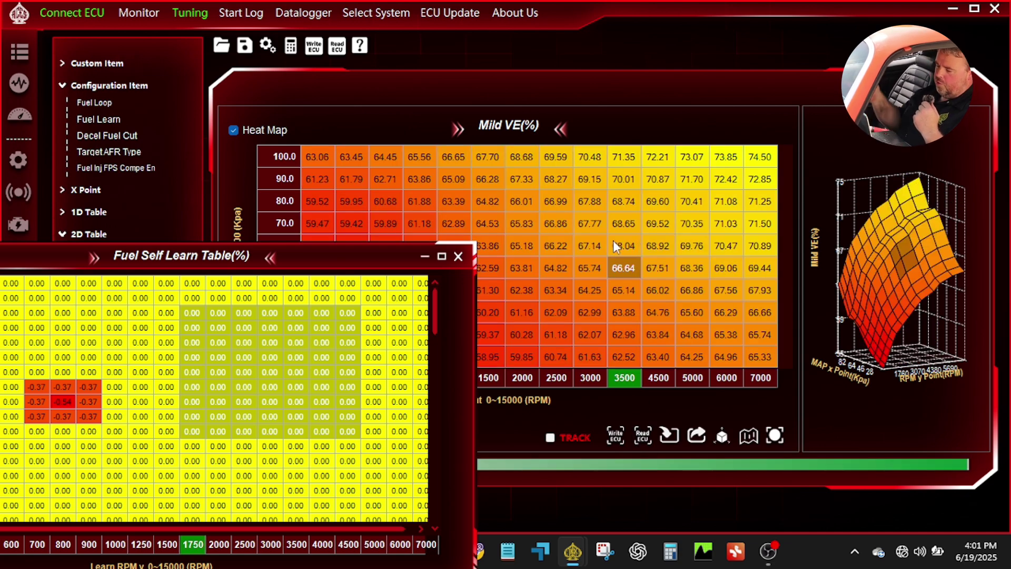